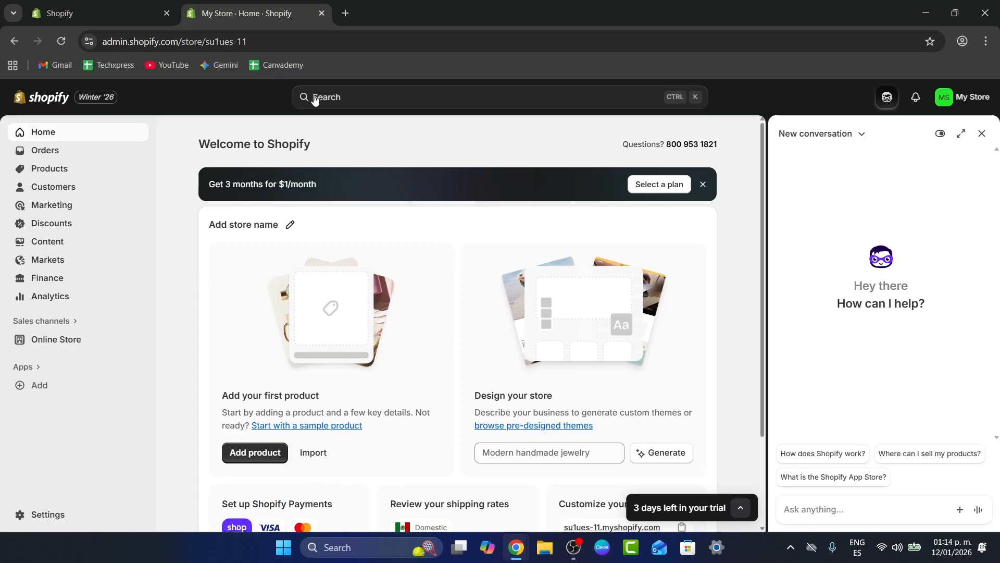
# Step: Search Google for "zebndro" in a new browser tab and open the official Zendrop website from the results
pyautogui.click(345, 13)
pyautogui.write('ze')
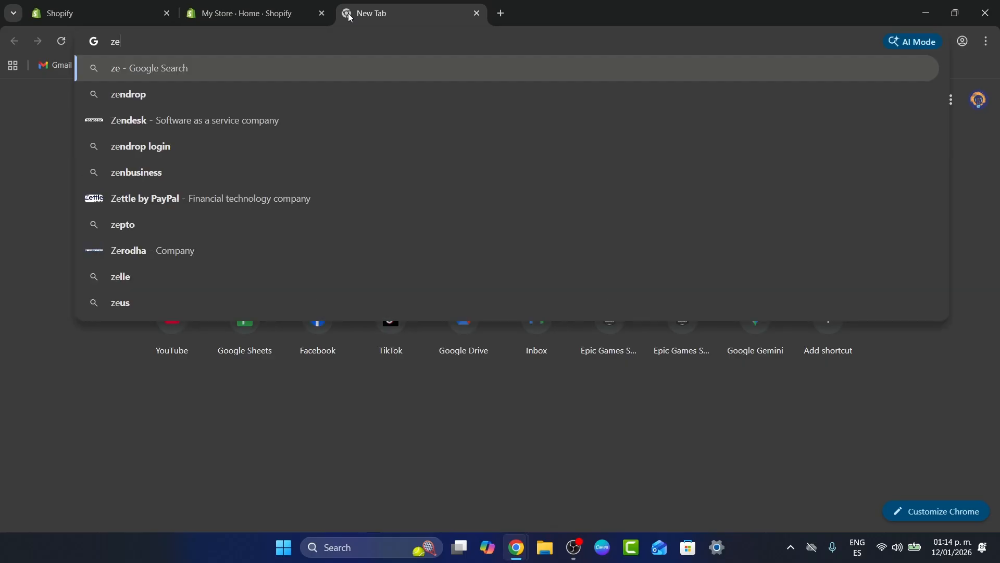
pyautogui.write('bndro')
pyautogui.press('Return')
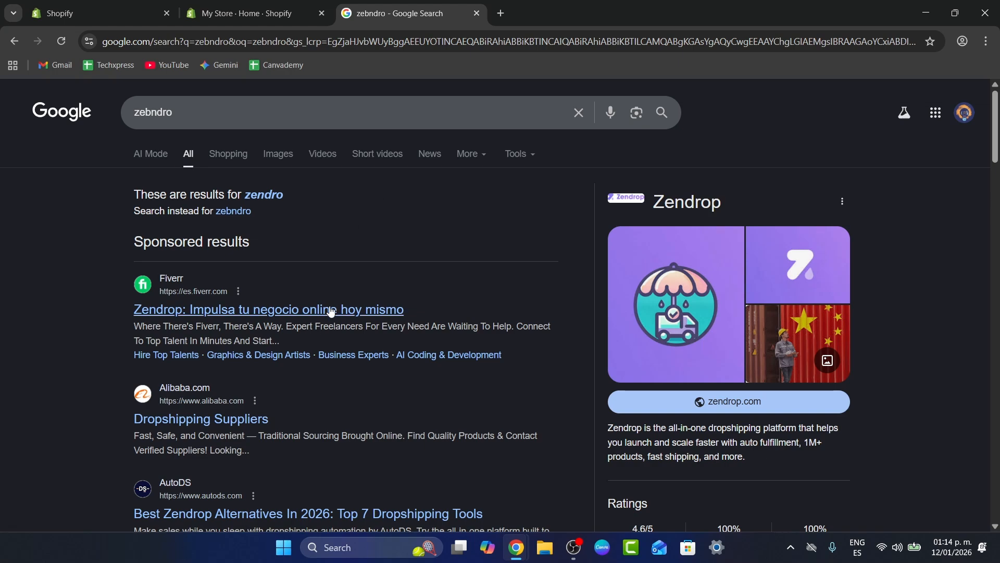
pyautogui.scroll(-6, 265, 409)
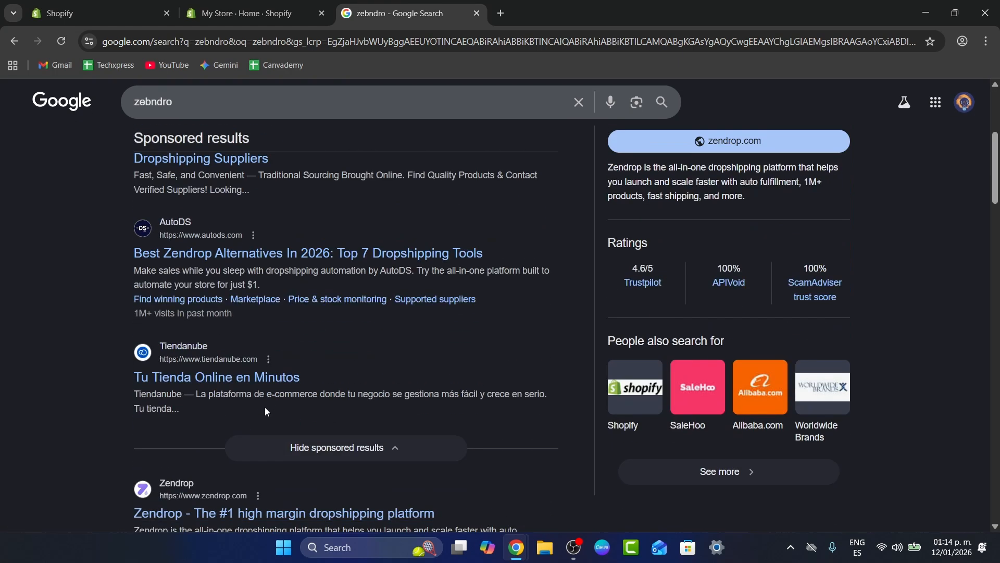
pyautogui.scroll(-1, 267, 405)
pyautogui.click(367, 384)
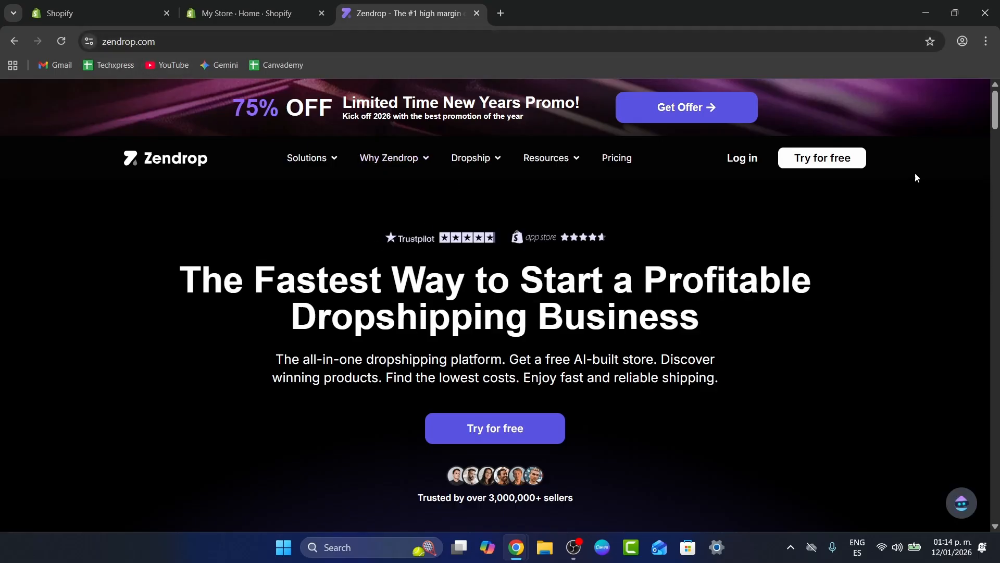
# Step: Start the free Zendrop sign-up and create the account with the Canvademy Google account
pyautogui.click(822, 158)
pyautogui.click(245, 13)
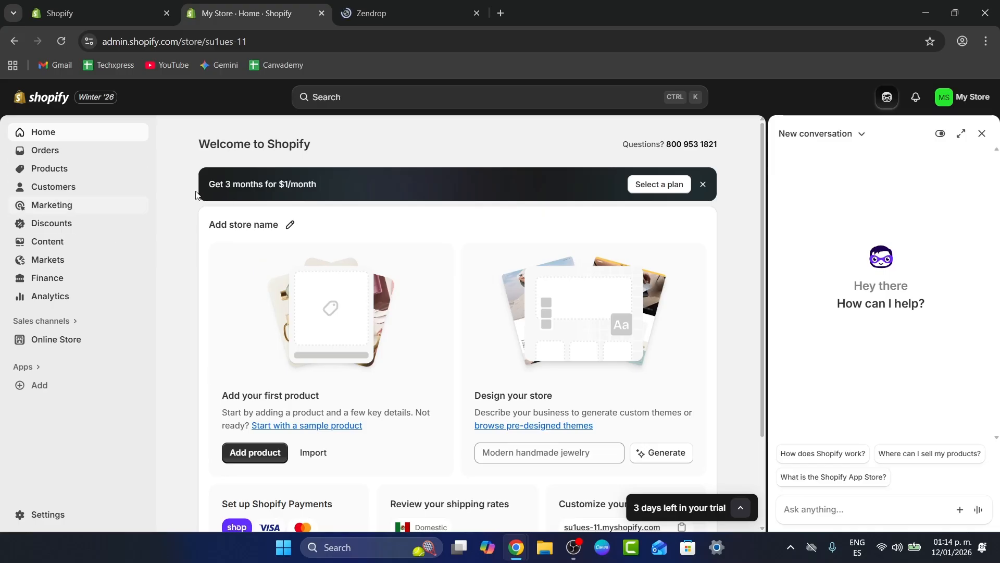
pyautogui.click(449, 2)
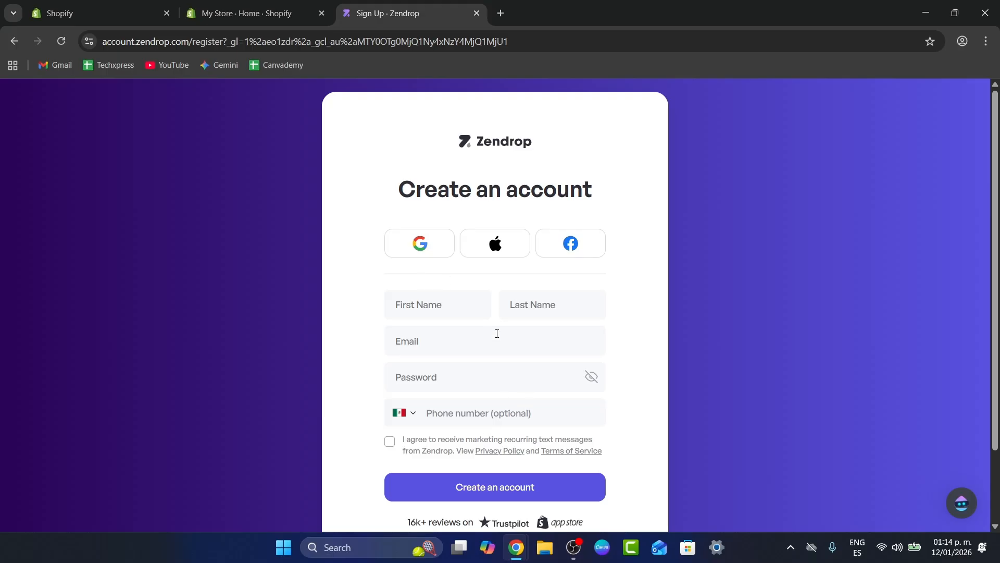
pyautogui.click(431, 252)
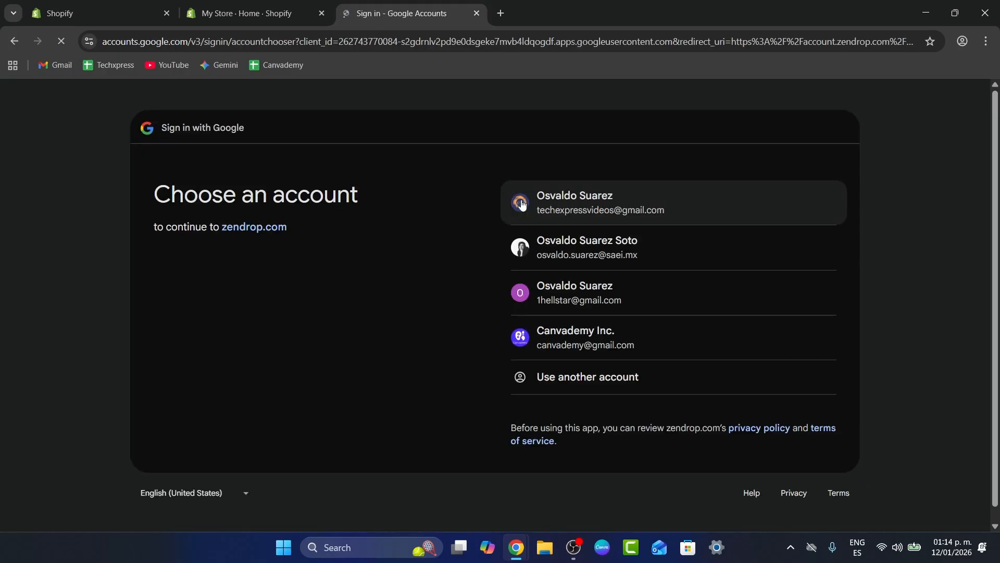
pyautogui.click(583, 331)
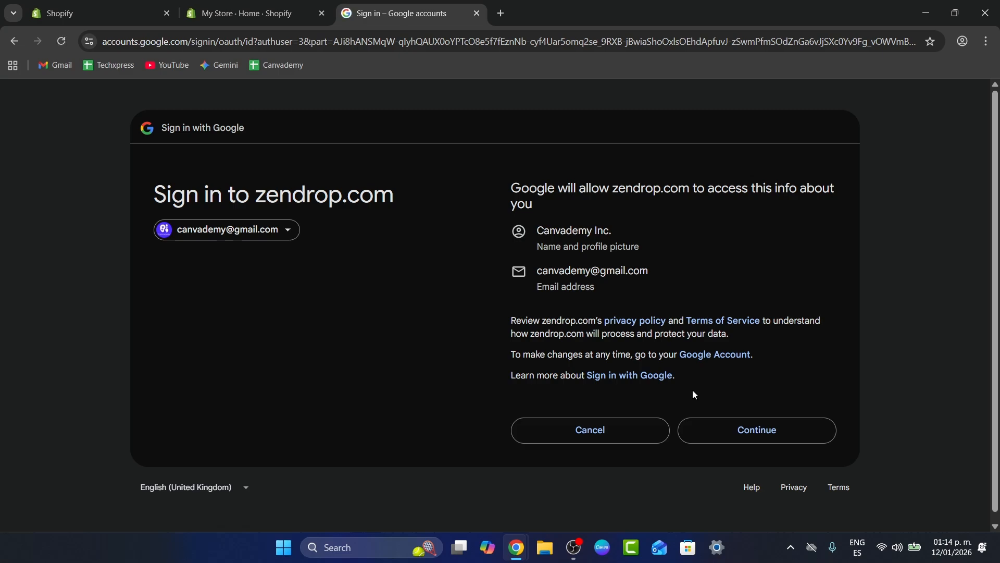
pyautogui.click(727, 439)
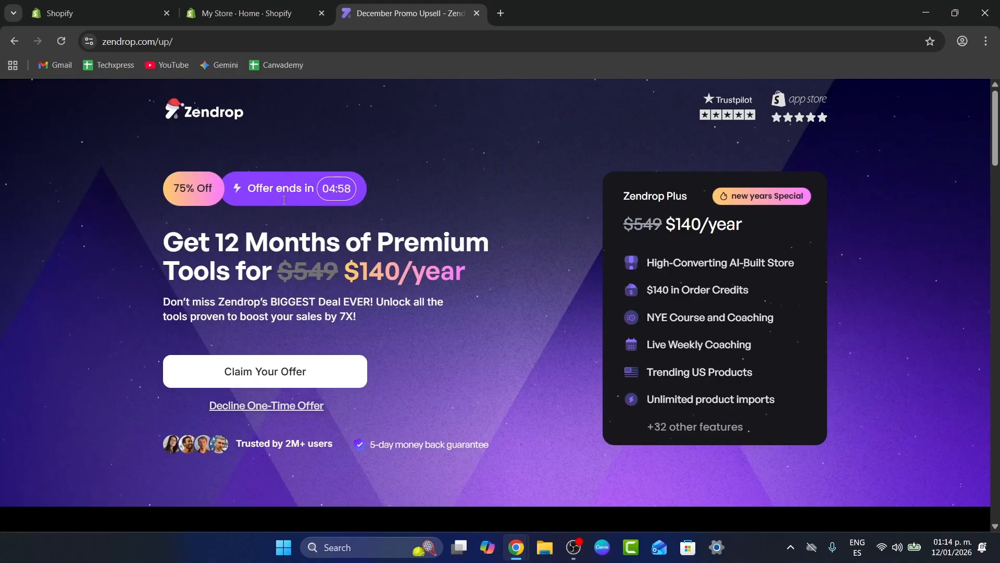
# Step: Decline the one-time Zendrop Plus offer and continue with connecting an already existing Shopify store
pyautogui.click(290, 405)
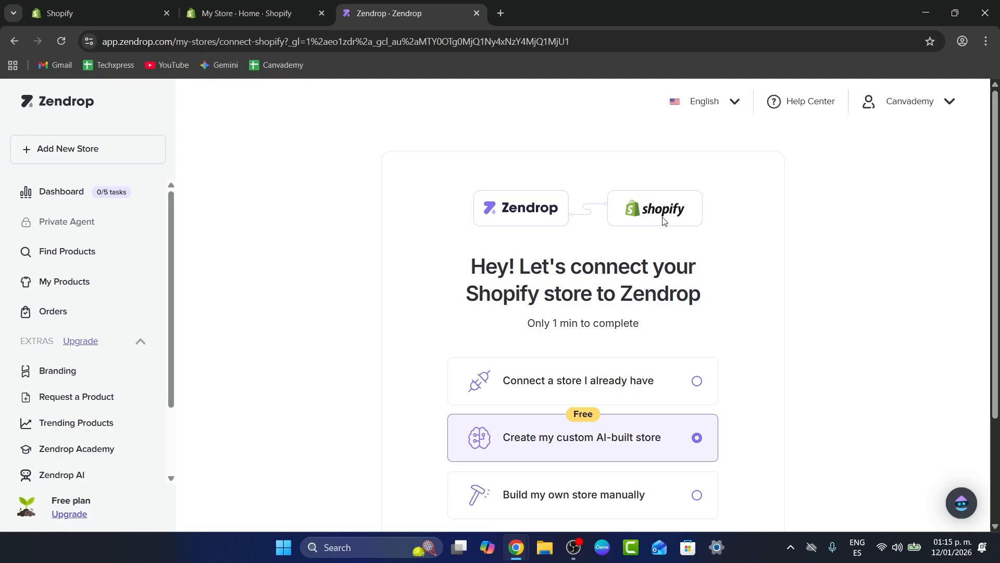
pyautogui.scroll(-1, 649, 313)
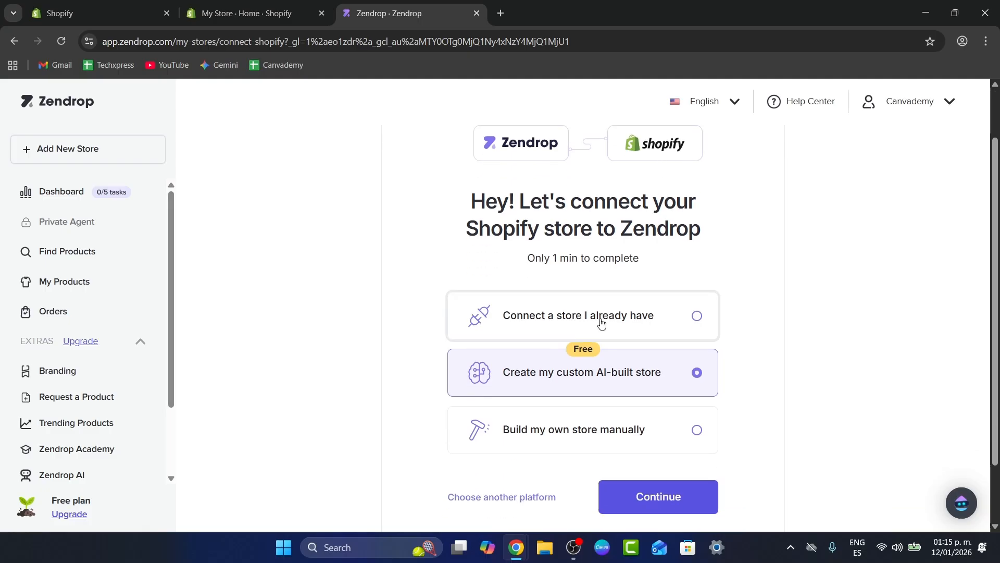
pyautogui.click(657, 331)
pyautogui.click(672, 496)
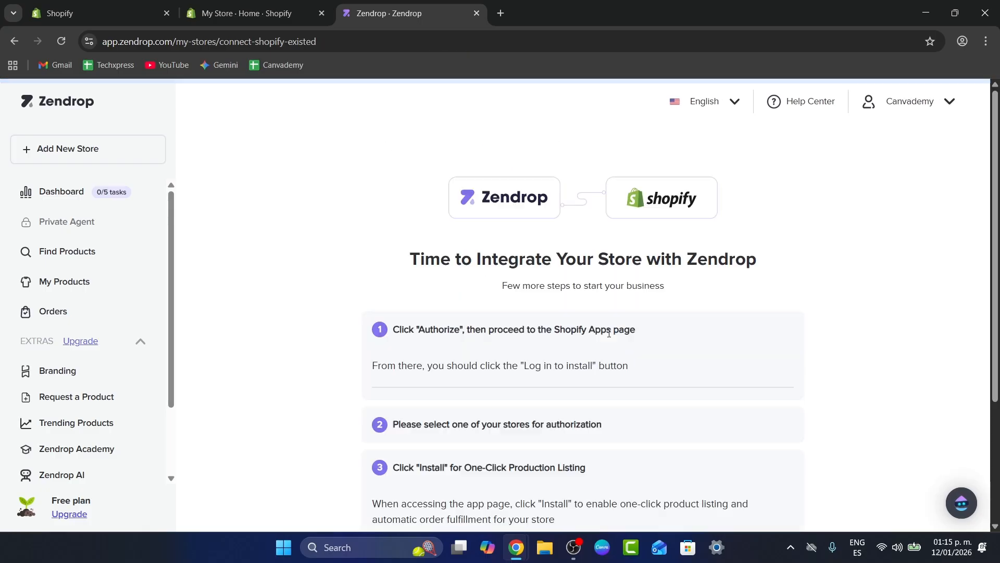
# Step: Read through the integration instructions for authorizing the Shopify store and installing the Zendrop app
pyautogui.scroll(-5, 713, 330)
pyautogui.scroll(1, 465, 184)
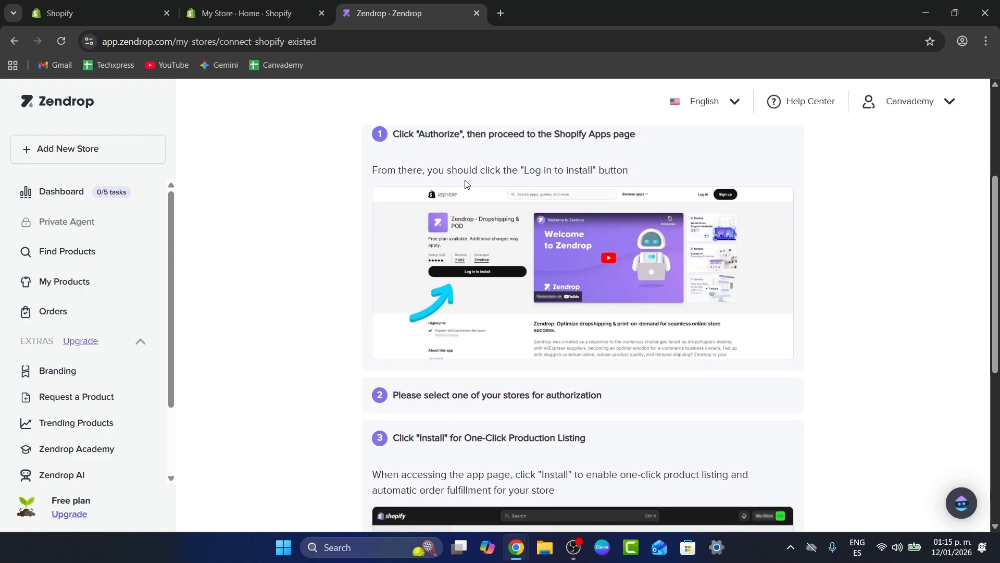
pyautogui.scroll(-2, 497, 256)
pyautogui.scroll(-3, 642, 313)
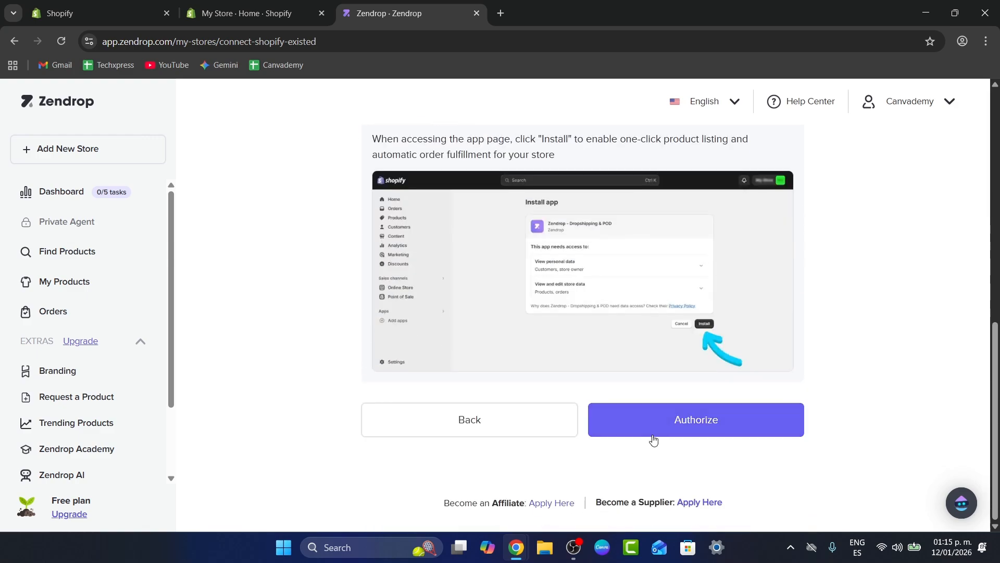
pyautogui.click(723, 432)
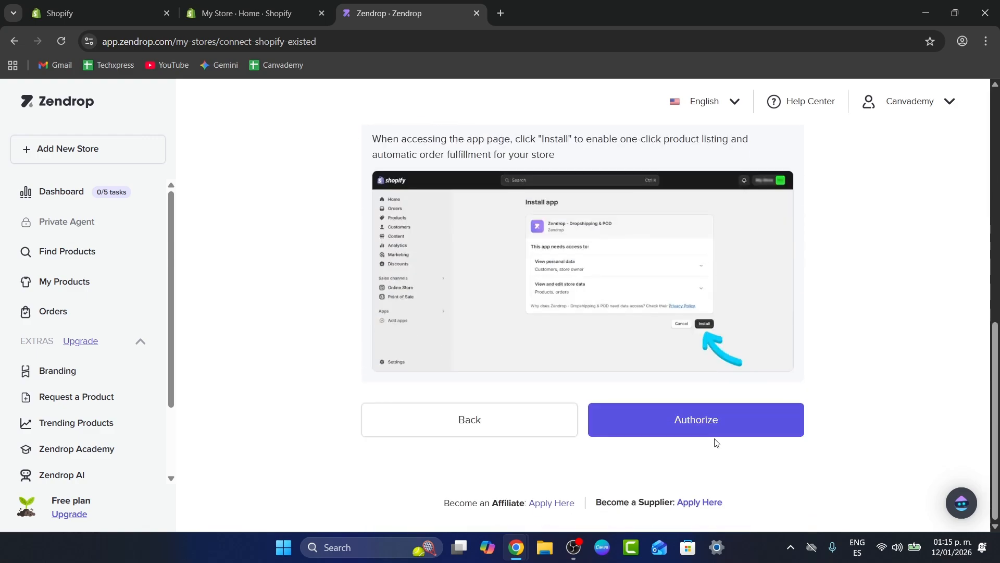
# Step: Switch to the Shopify admin and open the Shopify App Store from the suggested apps for the store
pyautogui.click(282, 11)
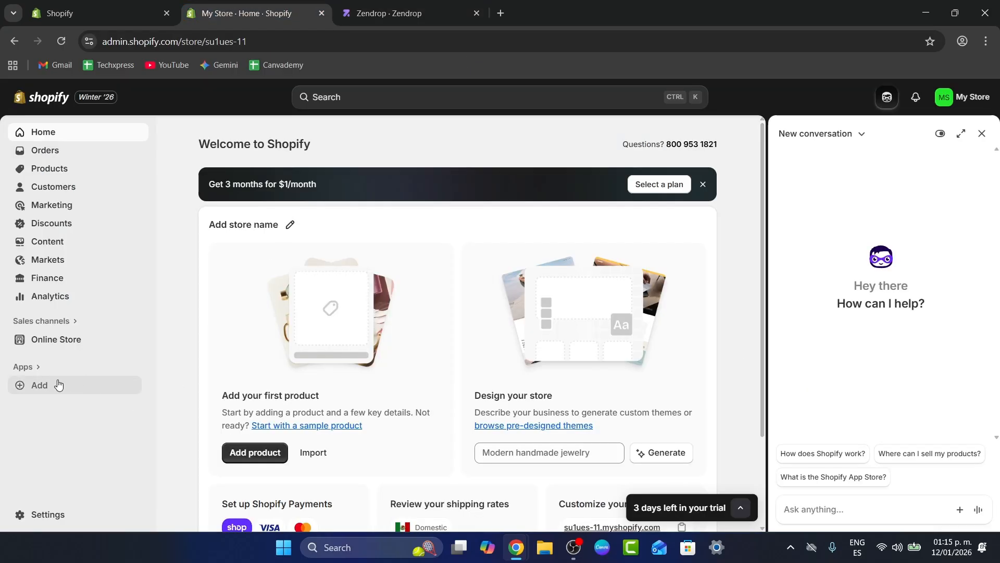
pyautogui.click(39, 369)
pyautogui.click(37, 385)
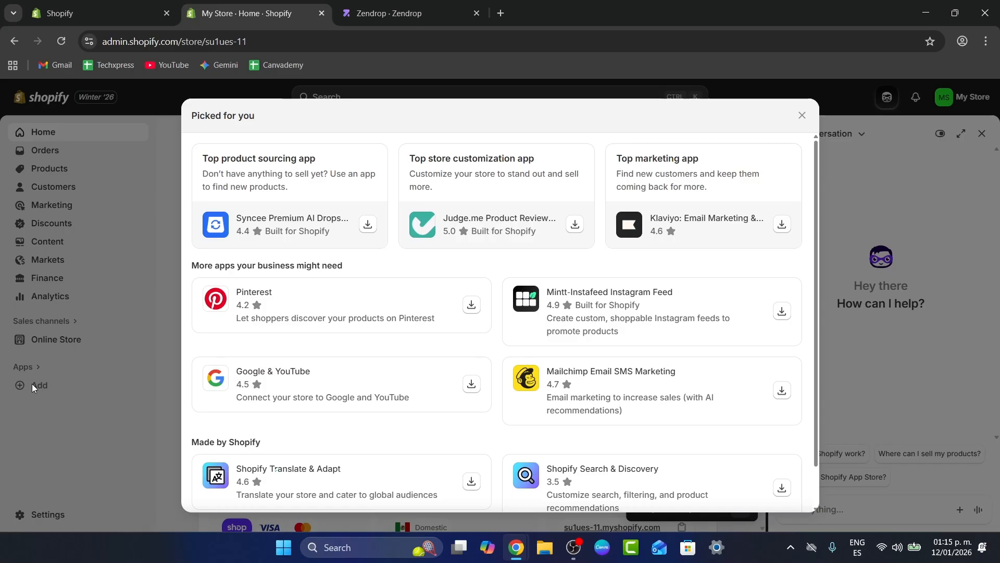
pyautogui.scroll(-1, 487, 283)
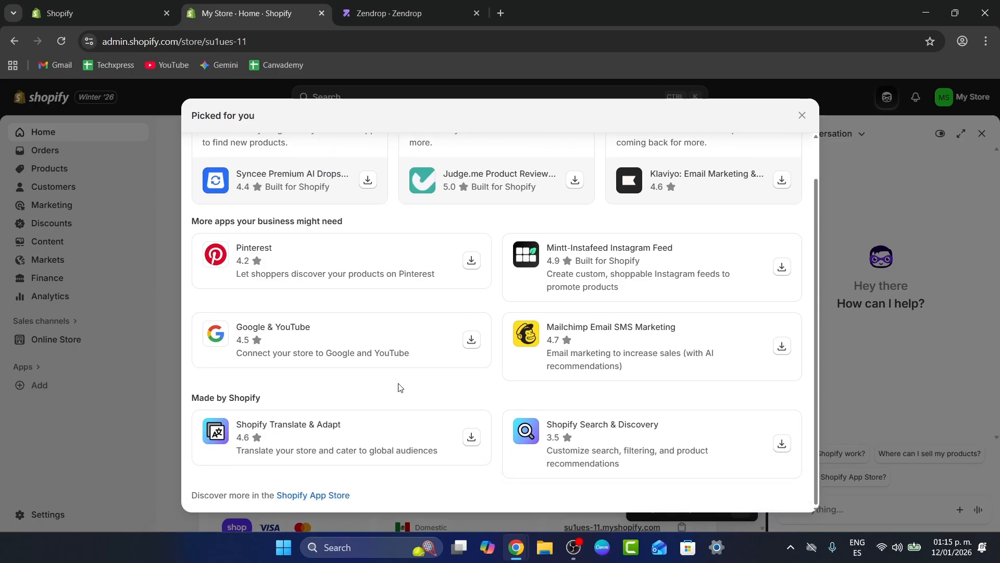
pyautogui.moveTo(209, 496); pyautogui.dragTo(277, 499)
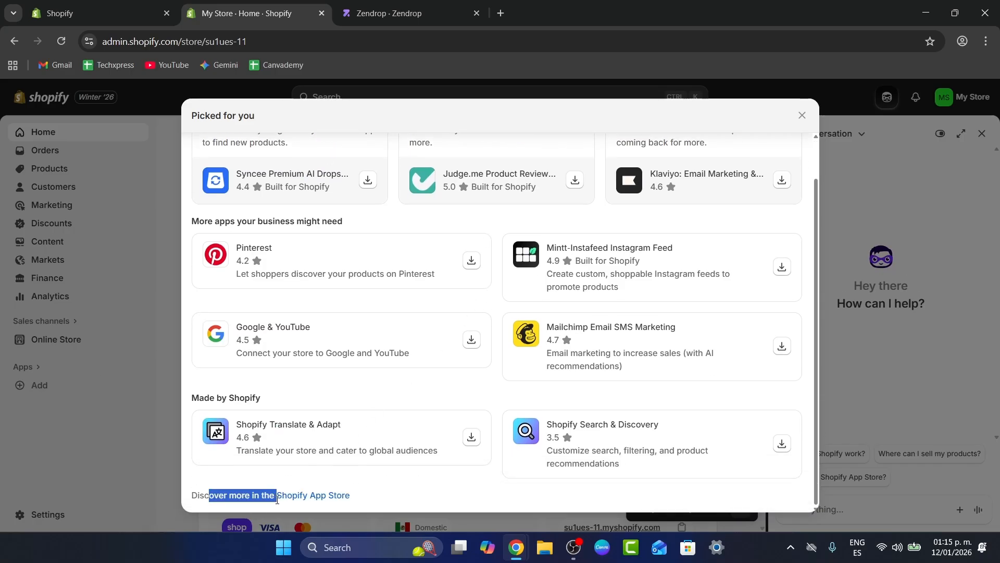
pyautogui.click(316, 496)
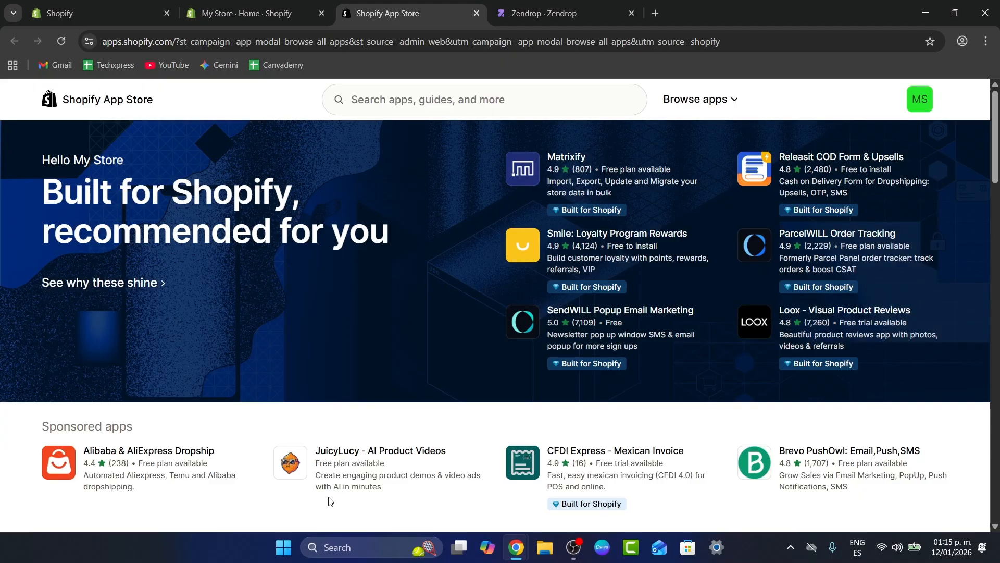
# Step: Search the Shopify App Store for "zendrop" and open the Zendrop - Dropshipping & POD listing
pyautogui.click(375, 103)
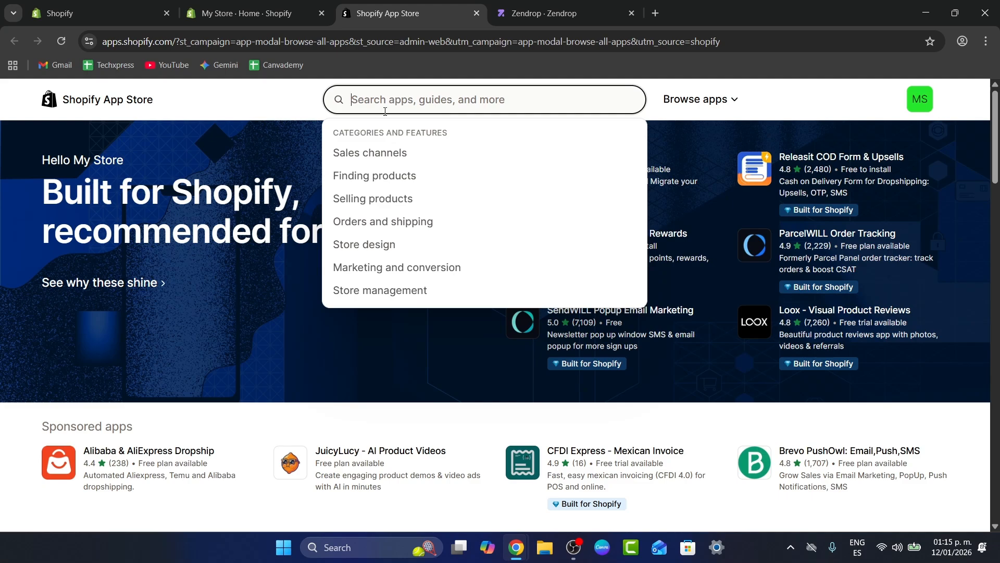
pyautogui.write('zendrop')
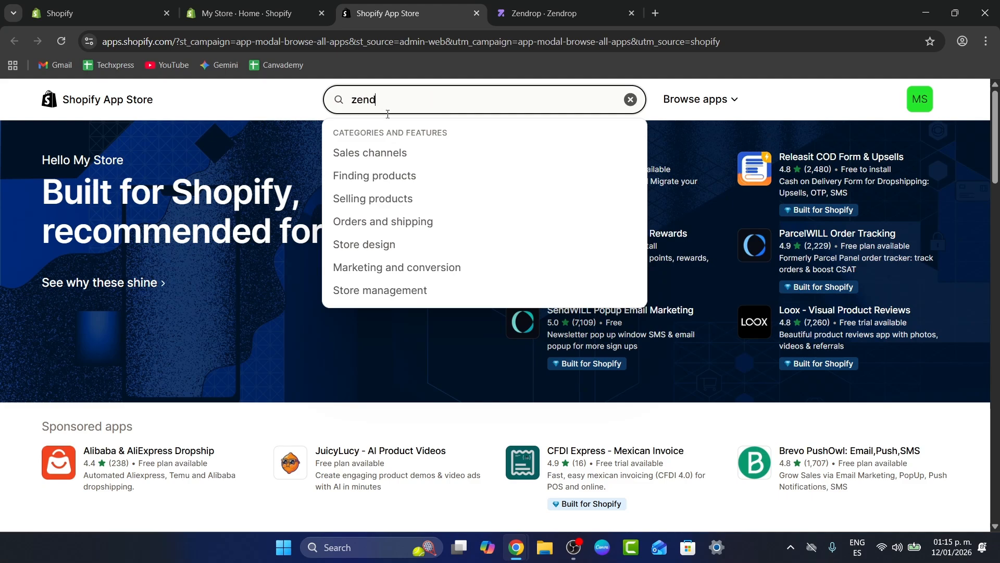
pyautogui.press('Return')
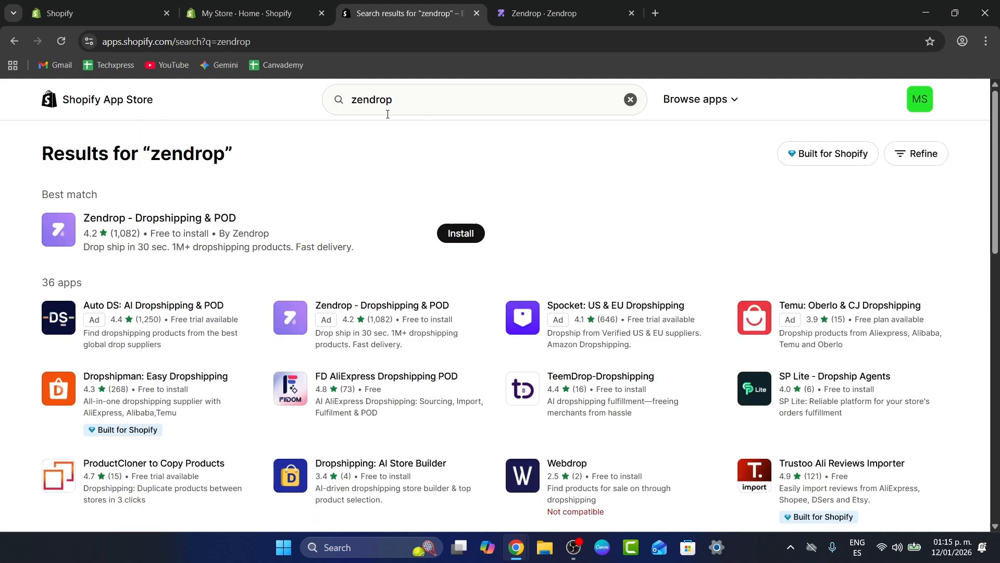
pyautogui.click(194, 221)
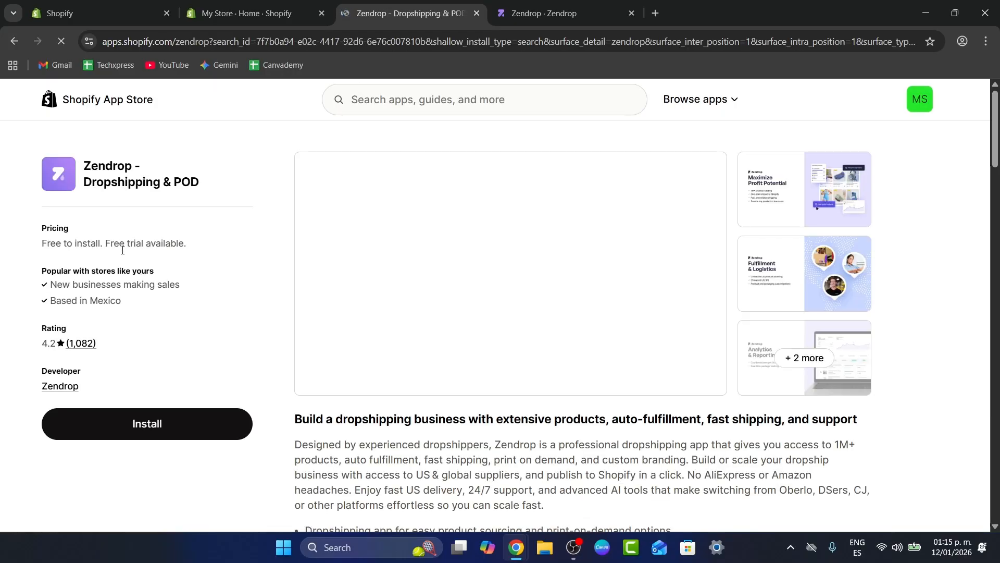
# Step: Check the listing's pricing and developer, and install Zendrop - Dropshipping & POD on the store
pyautogui.moveTo(66, 242); pyautogui.dragTo(130, 243)
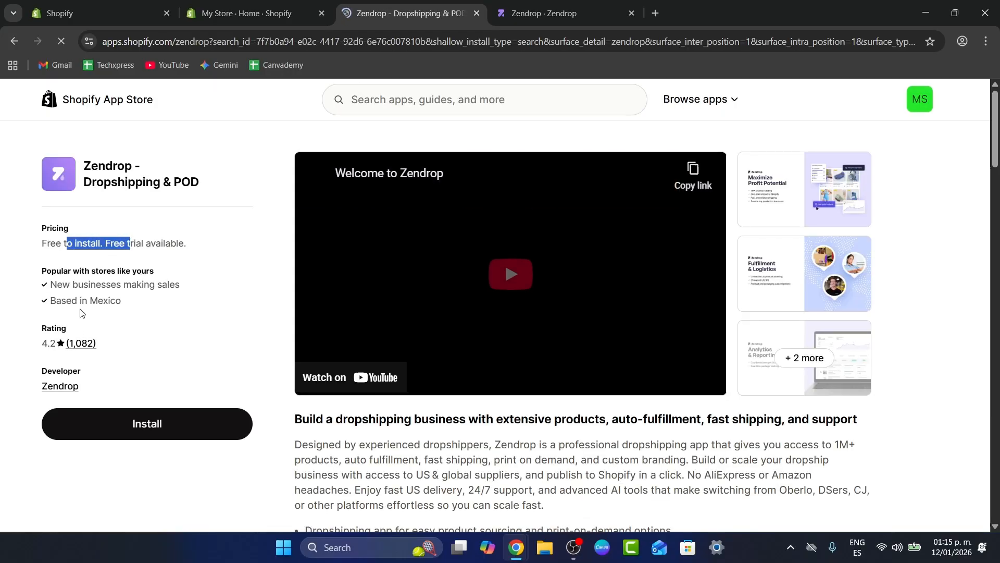
pyautogui.moveTo(48, 371); pyautogui.dragTo(37, 389)
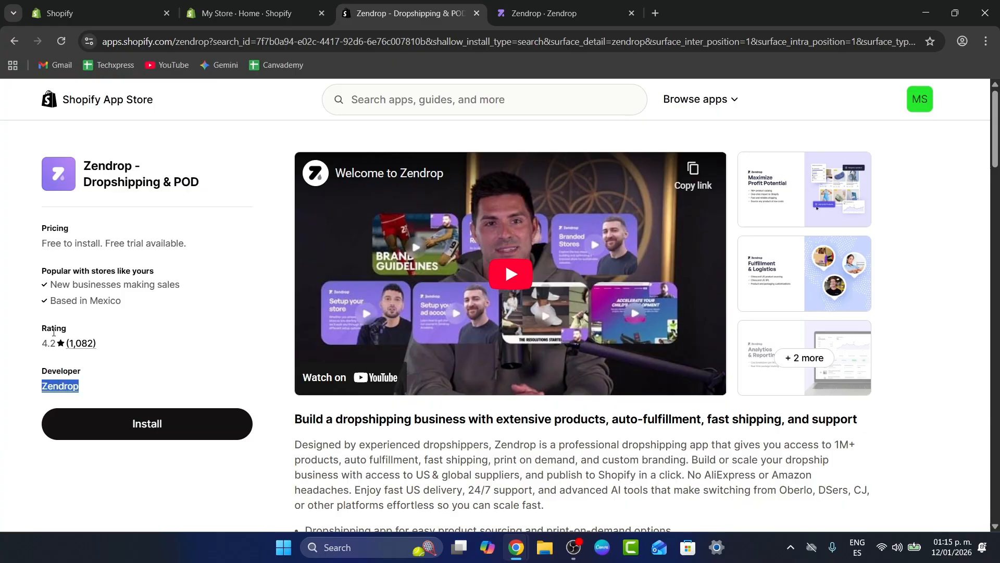
pyautogui.click(192, 423)
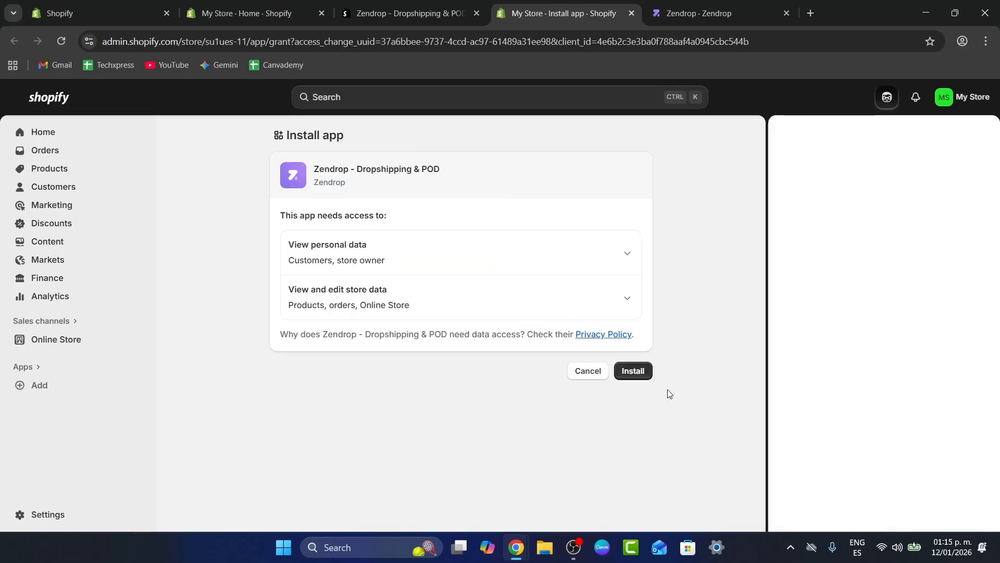
pyautogui.click(630, 372)
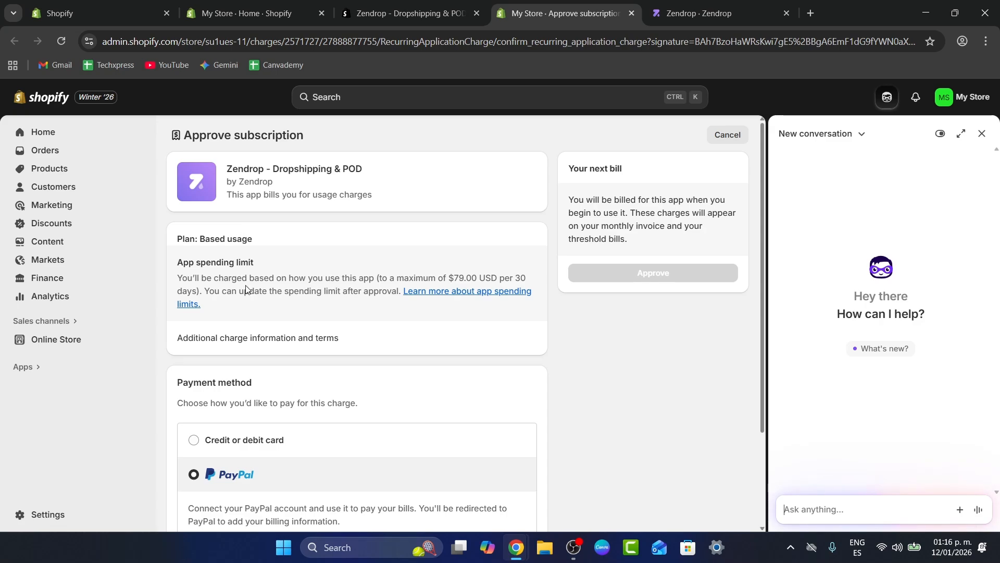
# Step: Review the Zendrop subscription's app spending limit, payment methods and approval option
pyautogui.scroll(-2, 245, 287)
pyautogui.scroll(2, 246, 290)
pyautogui.moveTo(236, 135); pyautogui.dragTo(323, 136)
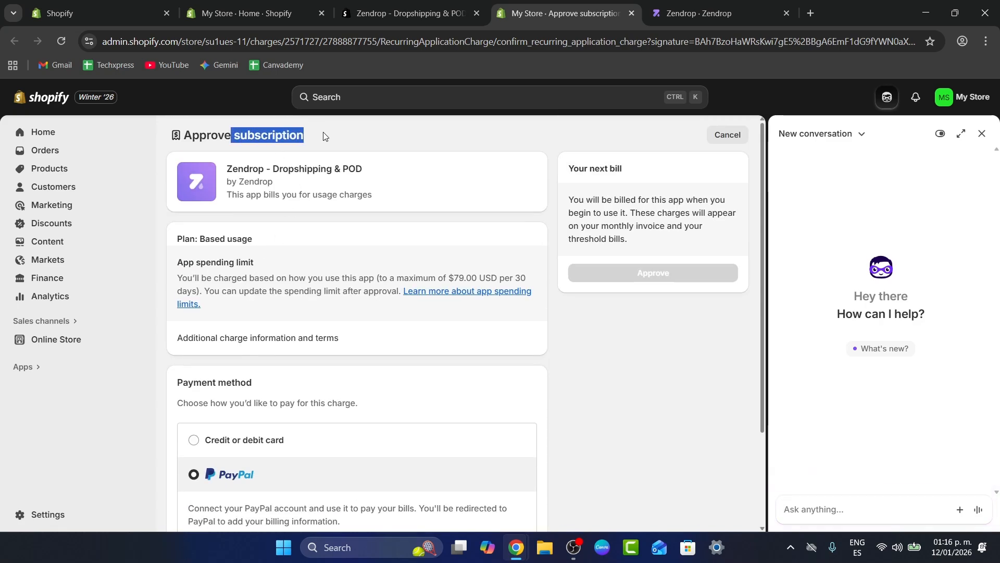
pyautogui.moveTo(214, 238); pyautogui.dragTo(320, 291)
pyautogui.scroll(-2, 413, 290)
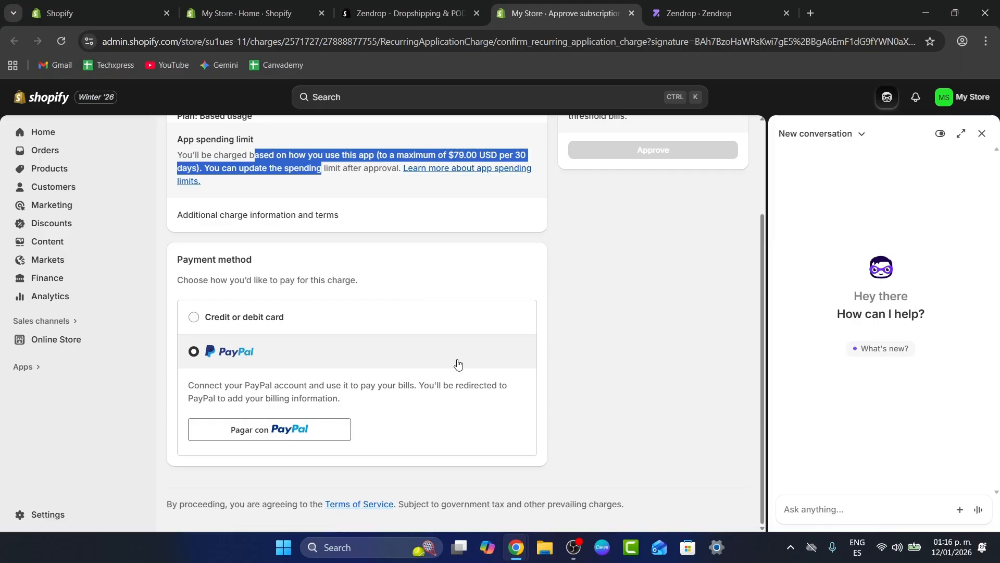
pyautogui.scroll(2, 458, 363)
pyautogui.click(649, 280)
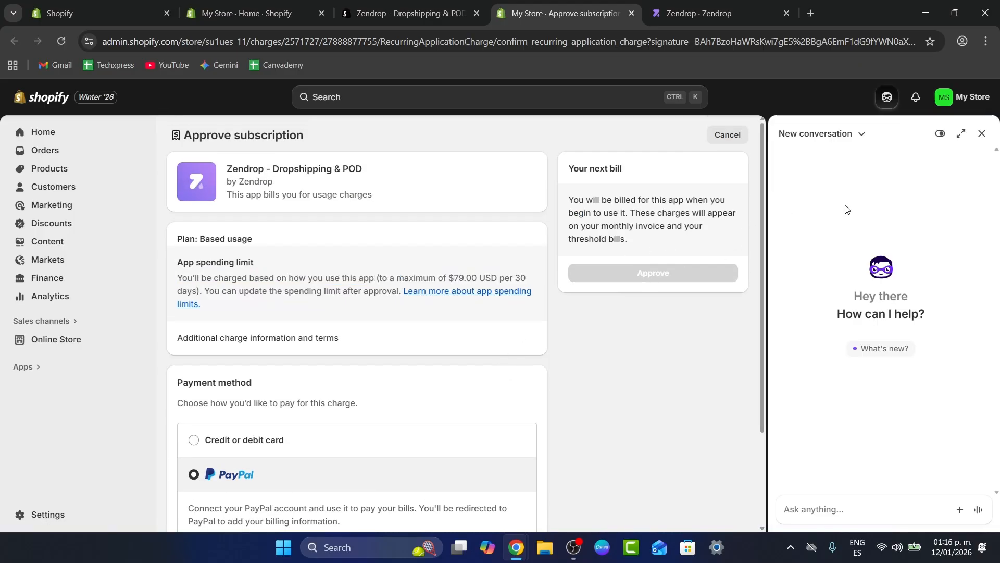
# Step: Return to the Zendrop site, authorize the Shopify store connection, and close the extra app listing tab
pyautogui.click(982, 133)
pyautogui.hotkey('ctrl', 'Tab')
pyautogui.click(665, 429)
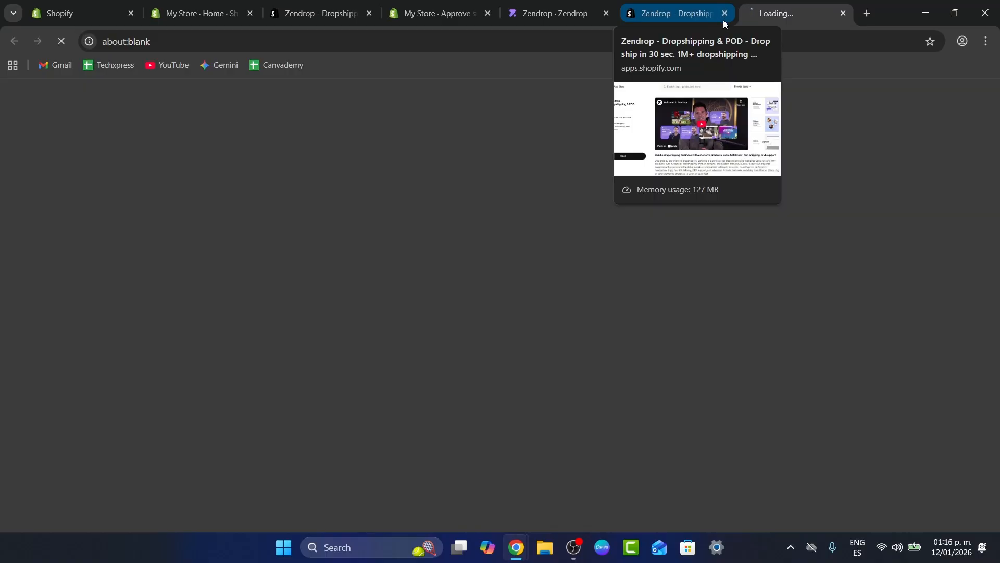
pyautogui.click(723, 16)
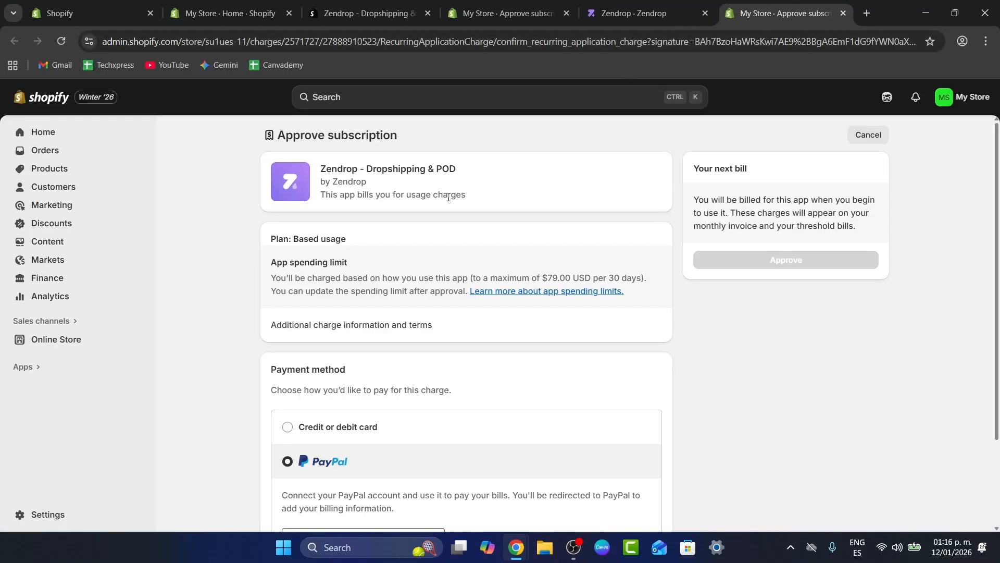
# Step: Open and close the PayPal payment window, and choose credit or debit card as the Zendrop subscription's payment method
pyautogui.scroll(-3, 406, 361)
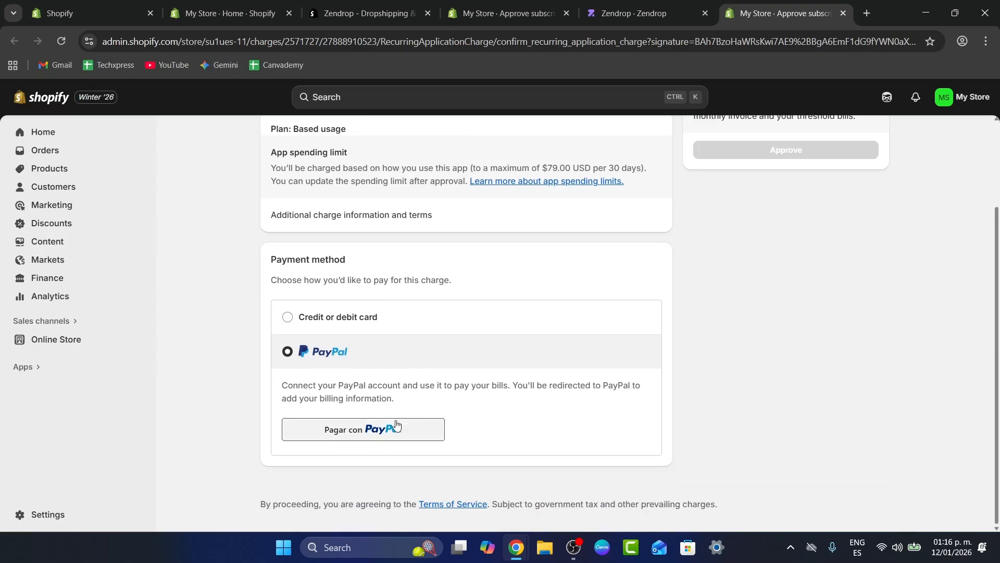
pyautogui.click(393, 429)
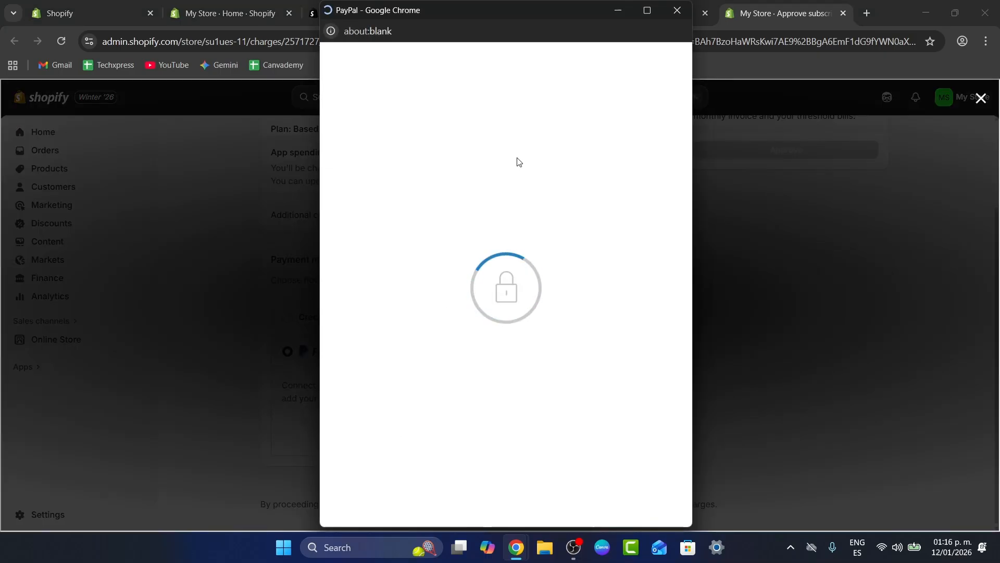
pyautogui.click(676, 8)
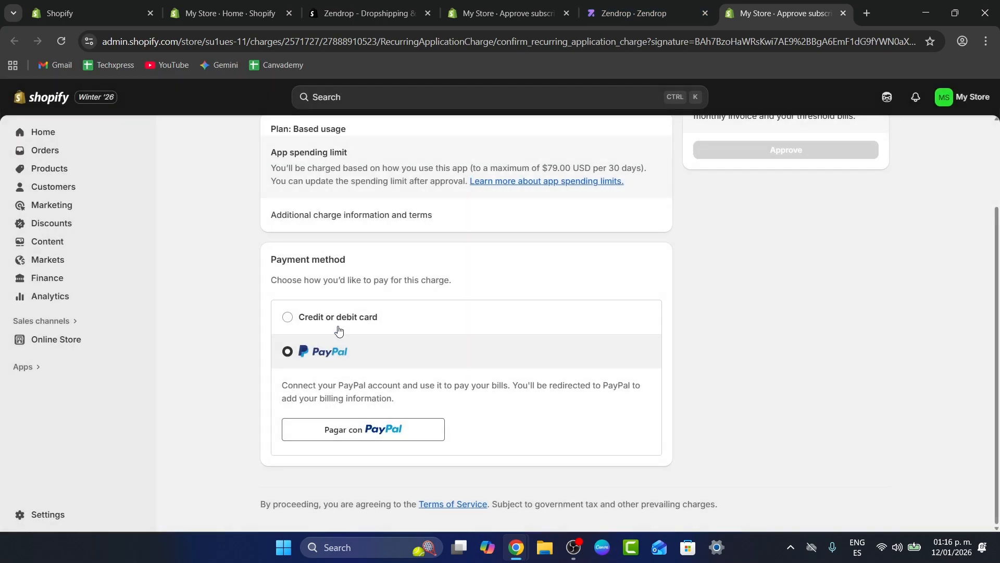
pyautogui.click(402, 319)
pyautogui.click(312, 404)
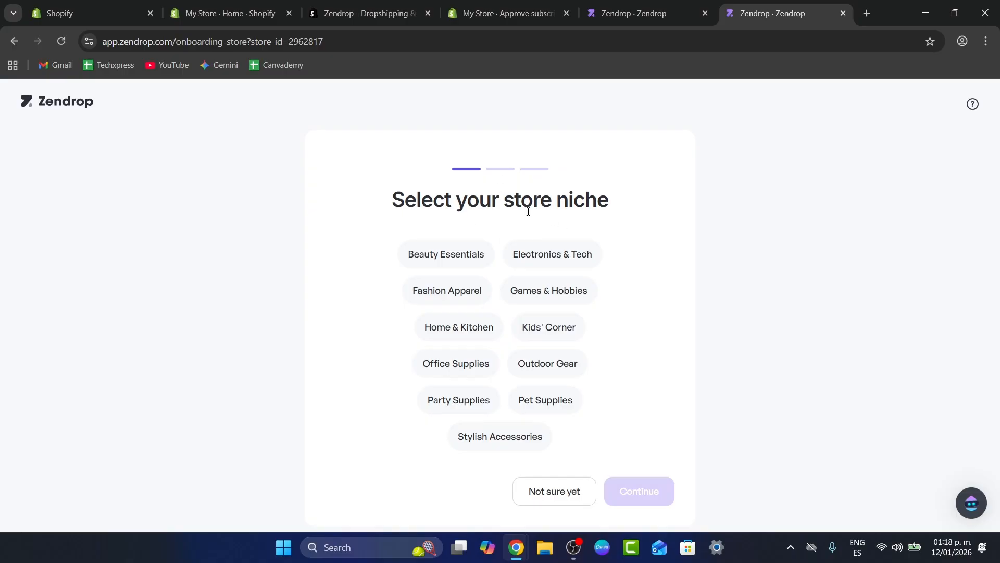
# Step: Set the store niche to Games & Hobbies and review the suggested winning products for this month
pyautogui.click(576, 290)
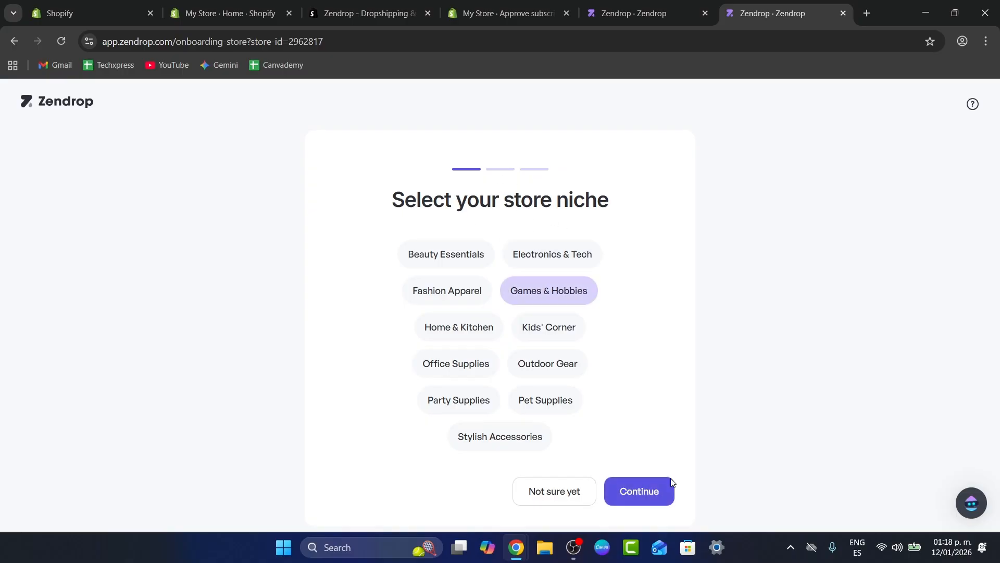
pyautogui.click(657, 489)
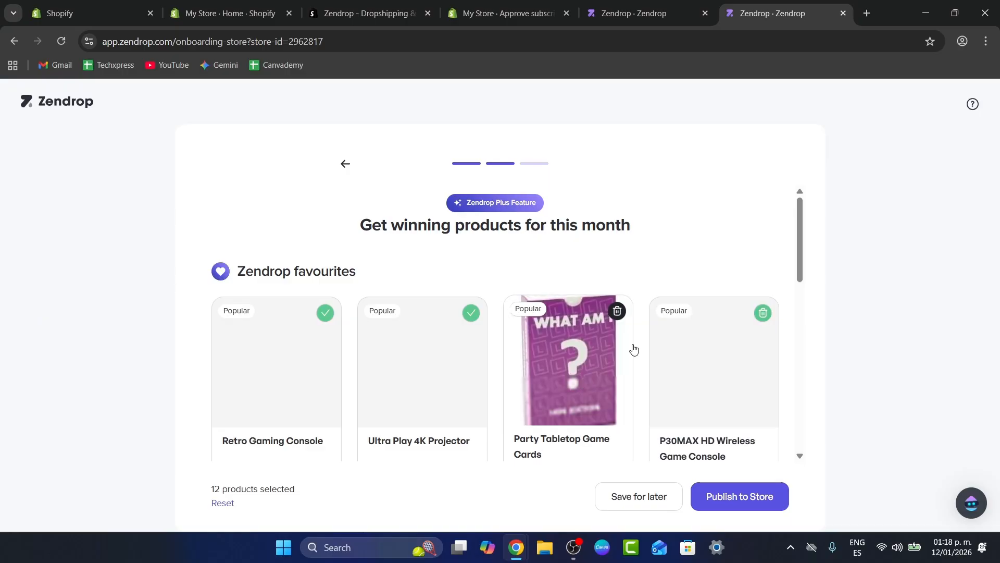
pyautogui.scroll(-1, 529, 209)
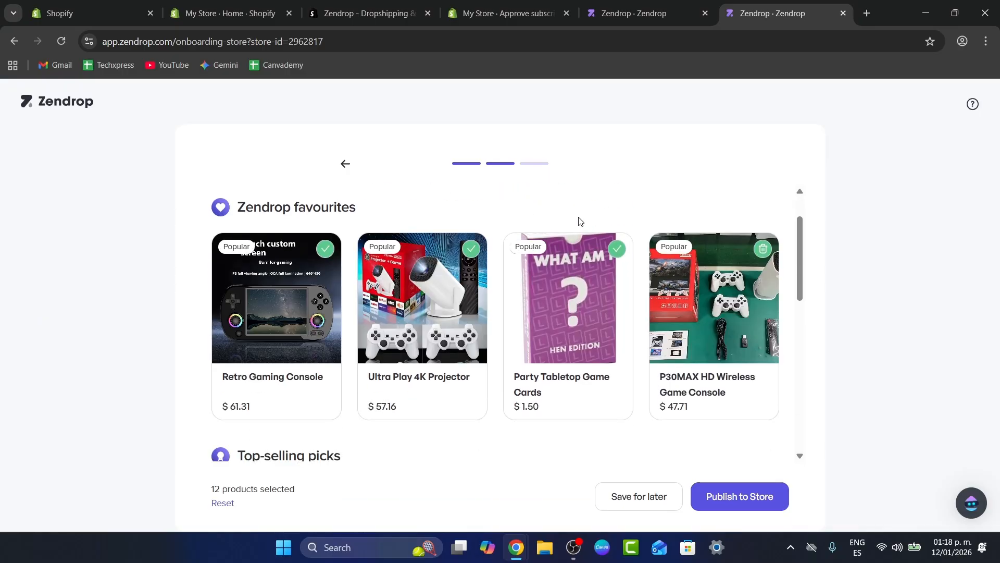
pyautogui.scroll(1, 438, 228)
pyautogui.moveTo(390, 225); pyautogui.dragTo(661, 236)
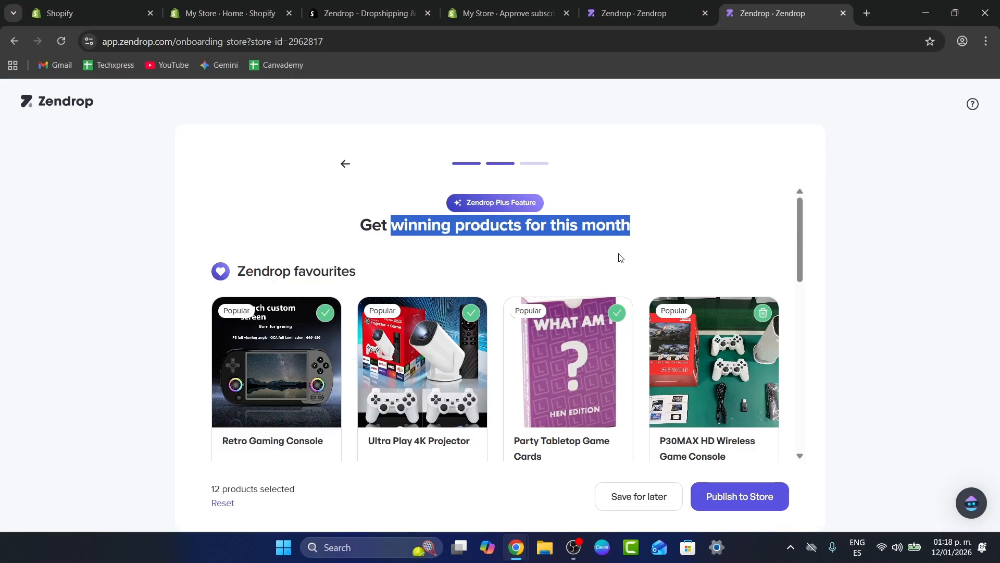
pyautogui.scroll(-1, 620, 257)
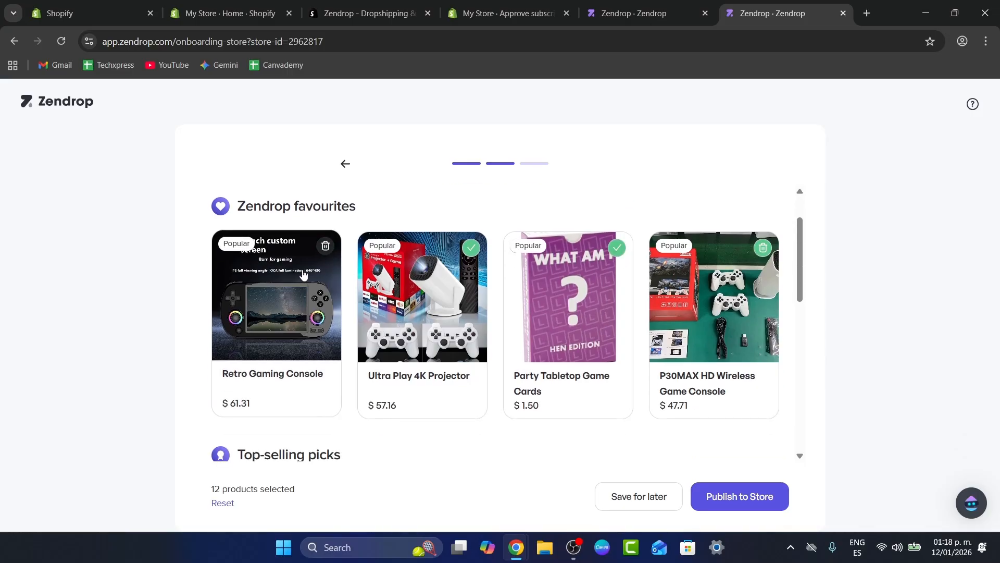
# Step: Deselect the Retro Gaming Console, Ultra Play 4K Projector, Party Tabletop Game Cards, Action Figurine Statue Collectible and Beautiful Stainless Steel Salt & Pepper products
pyautogui.click(272, 329)
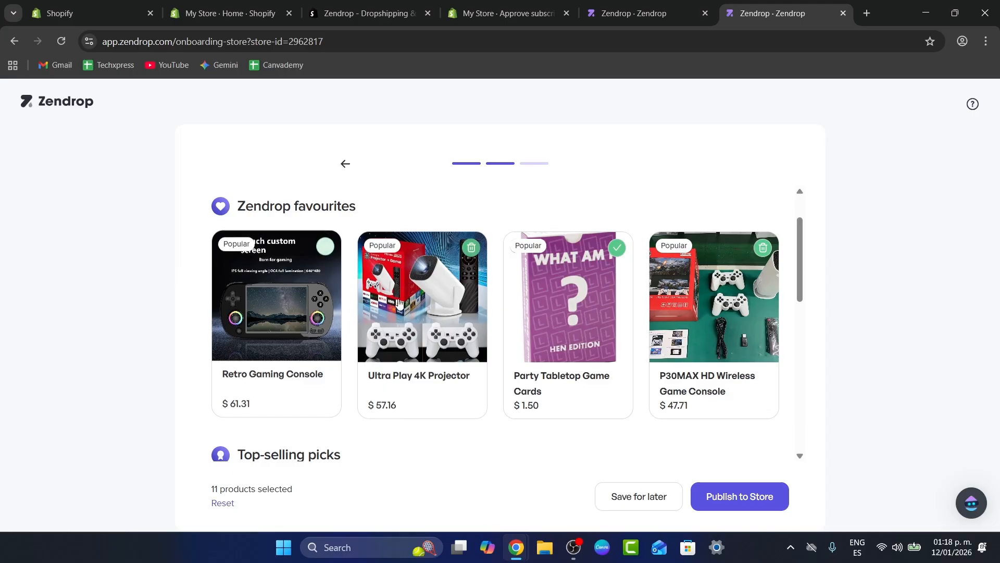
pyautogui.click(449, 296)
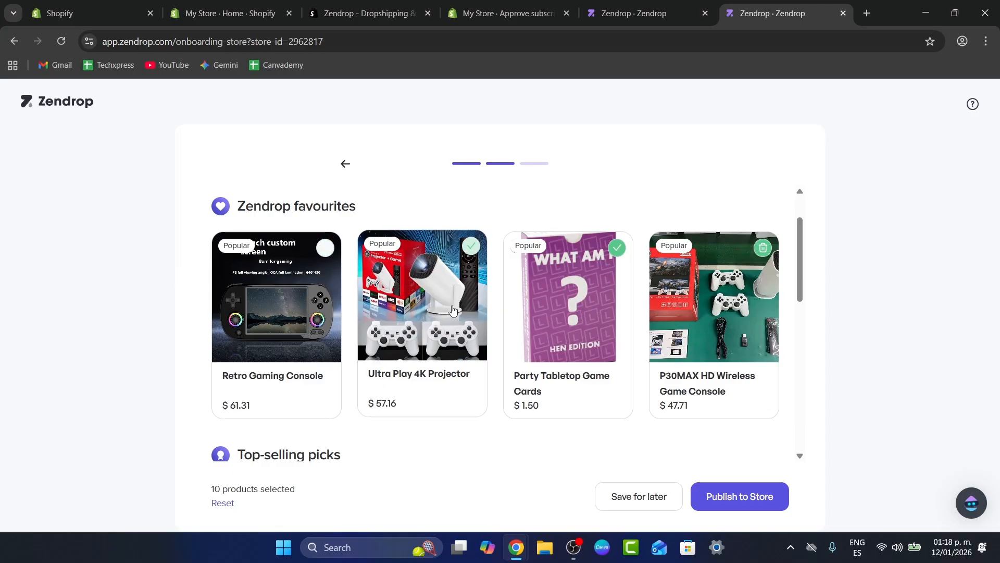
pyautogui.click(565, 319)
pyautogui.scroll(-2, 670, 348)
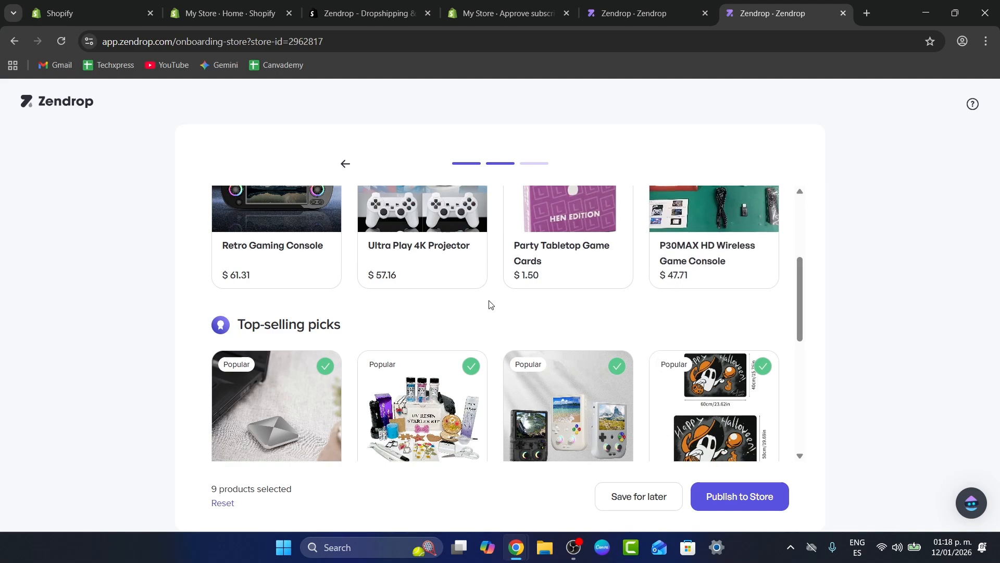
pyautogui.scroll(-1, 599, 282)
pyautogui.scroll(-3, 614, 286)
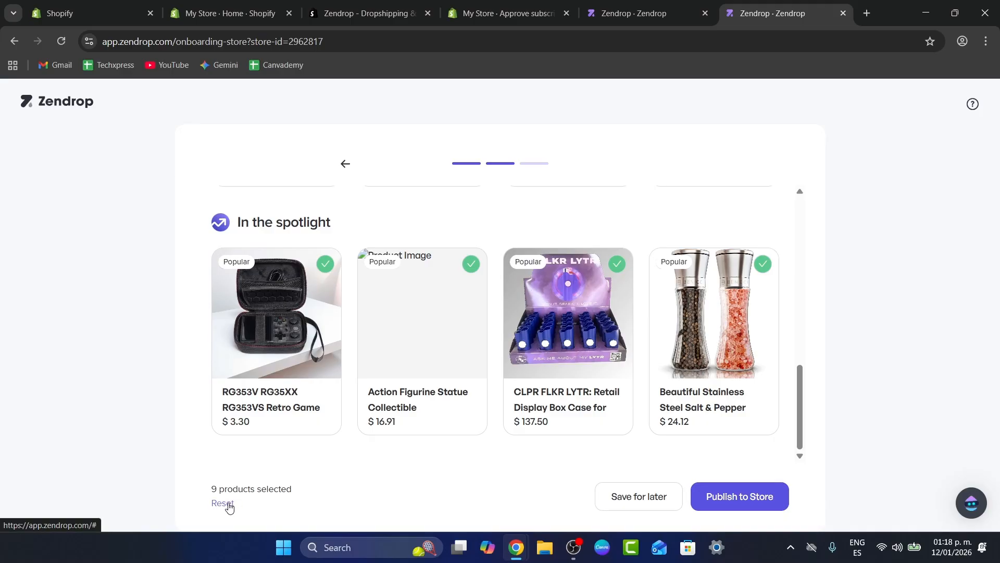
pyautogui.click(399, 339)
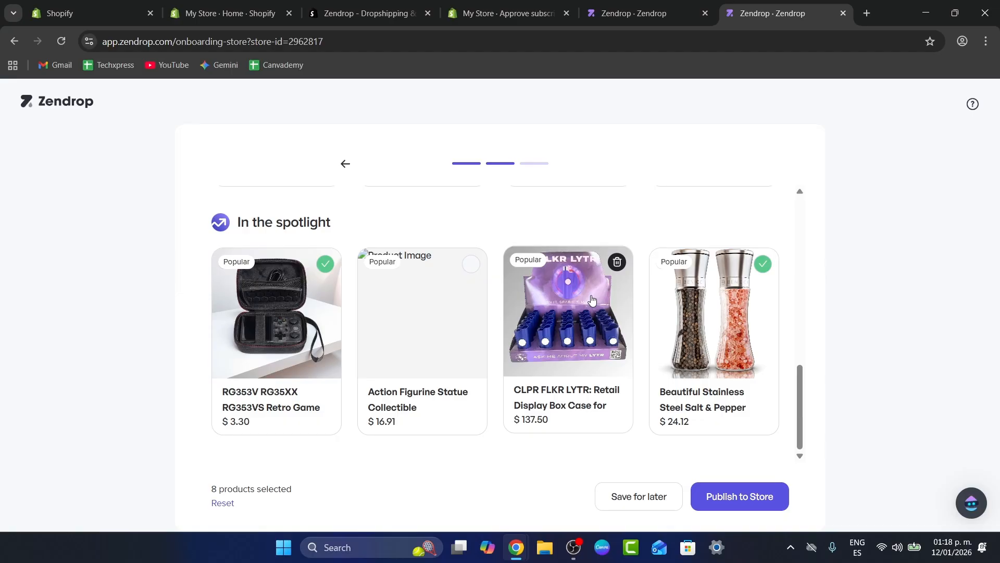
pyautogui.click(694, 335)
pyautogui.scroll(2, 694, 335)
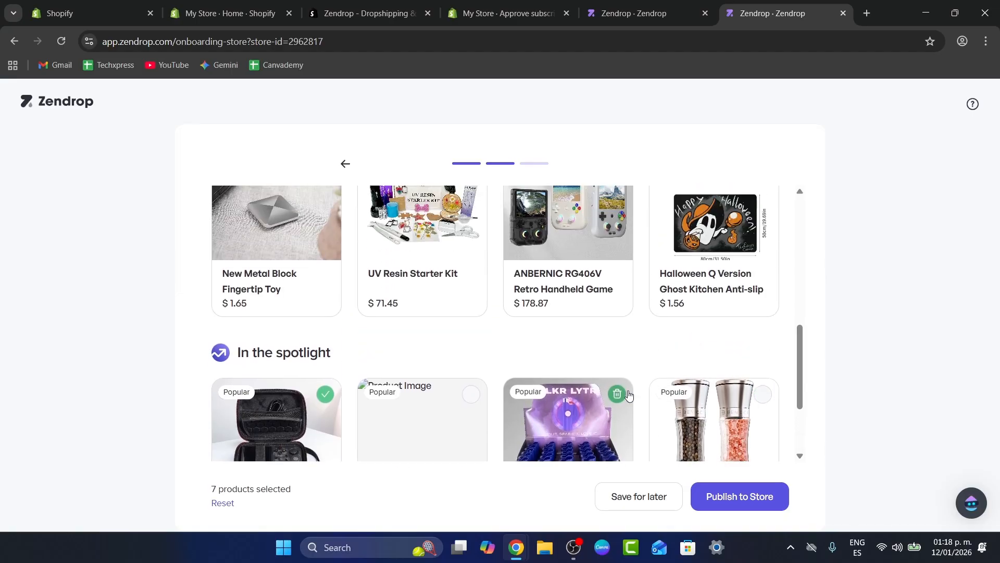
# Step: Reset the product selection and select the RG353V RG35XX retro game product, Retro Gaming Console, Ultra Play 4K Projector and Party Tabletop Game Cards
pyautogui.click(232, 503)
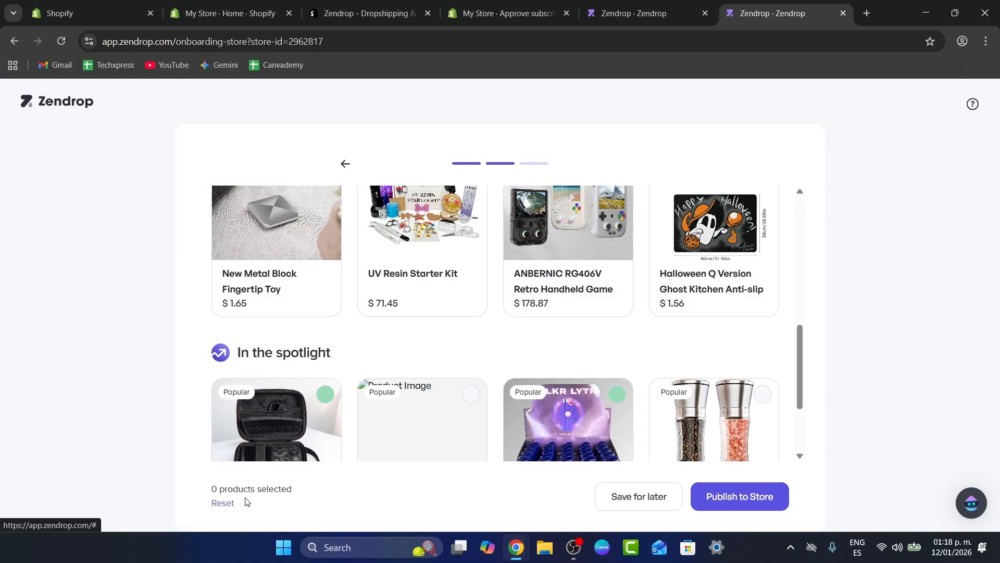
pyautogui.scroll(-1, 313, 417)
pyautogui.click(325, 327)
pyautogui.scroll(5, 373, 359)
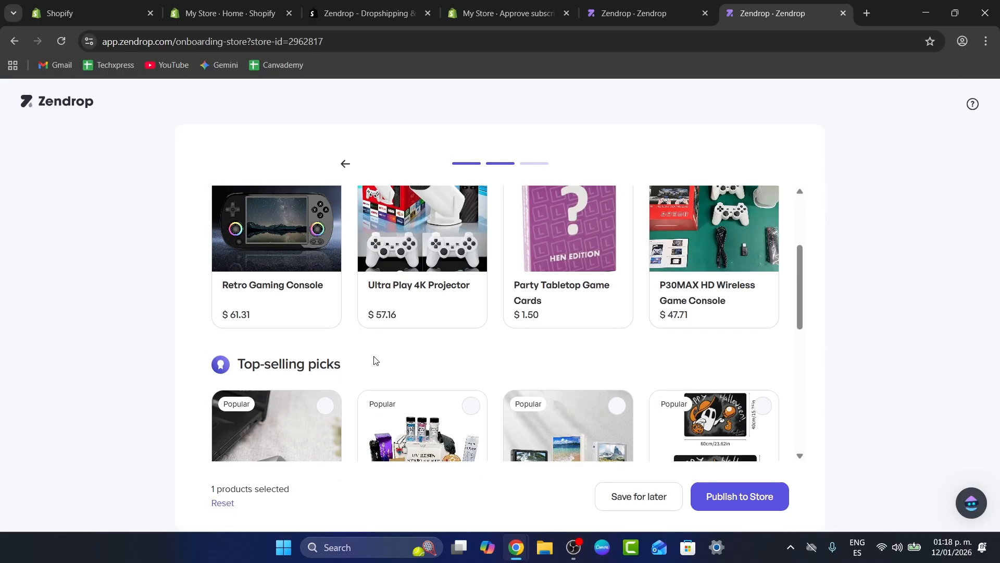
pyautogui.click(280, 288)
pyautogui.click(443, 284)
pyautogui.click(558, 292)
pyautogui.scroll(2, 556, 307)
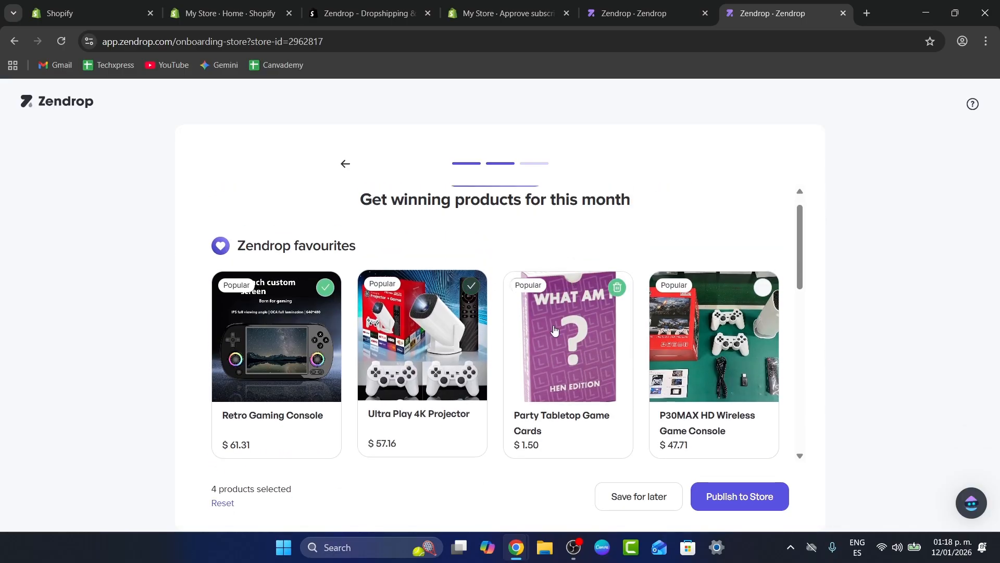
# Step: Add the CLPR FLKR LYTR retail display box to the selection, and publish the products to the store, continuing to the dashboard
pyautogui.scroll(-5, 554, 330)
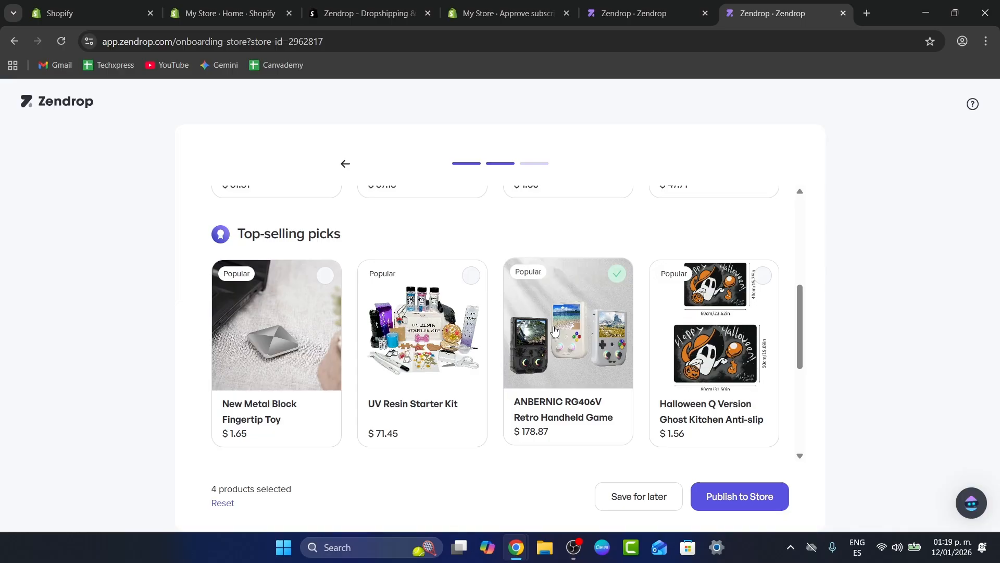
pyautogui.scroll(-4, 492, 429)
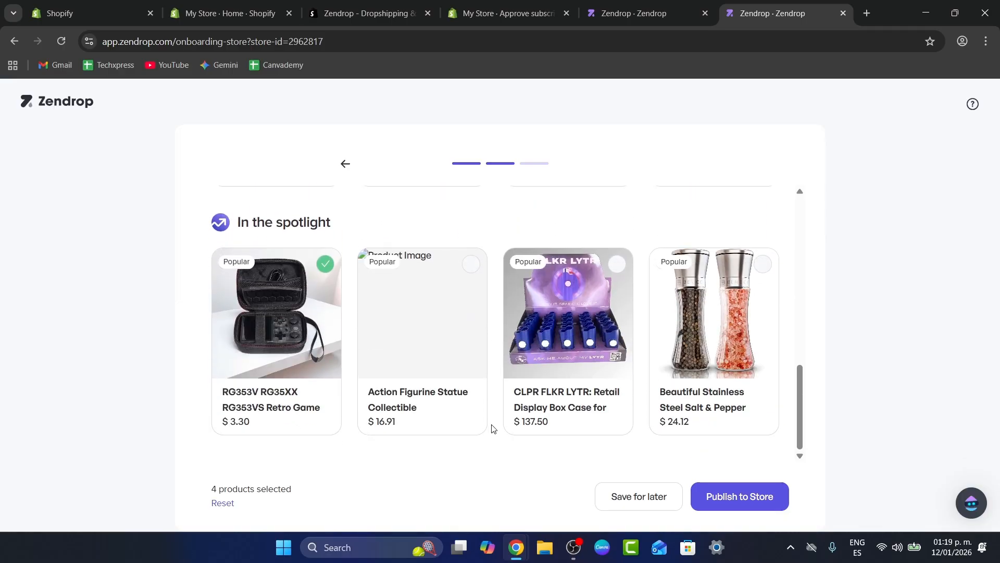
pyautogui.click(515, 420)
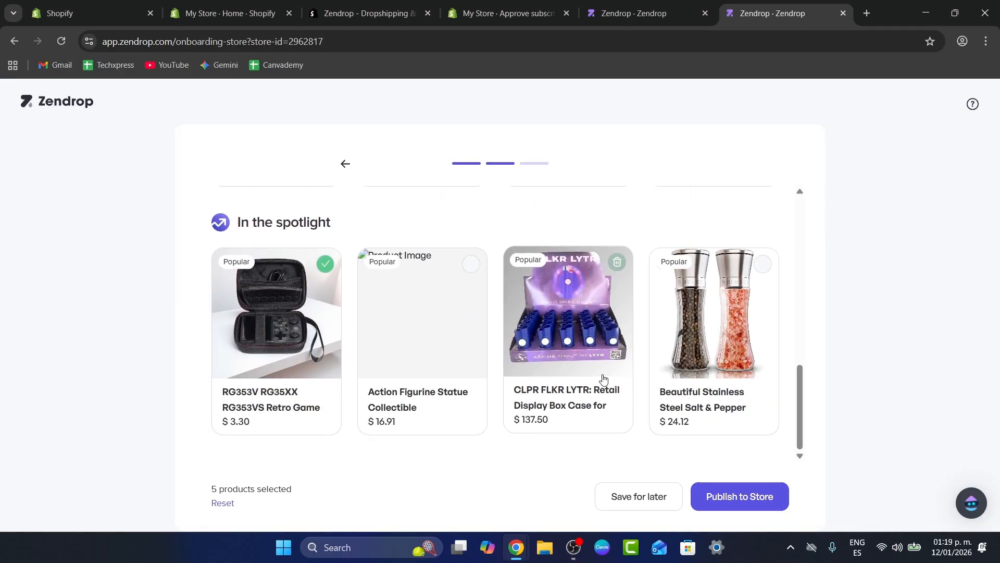
pyautogui.click(743, 497)
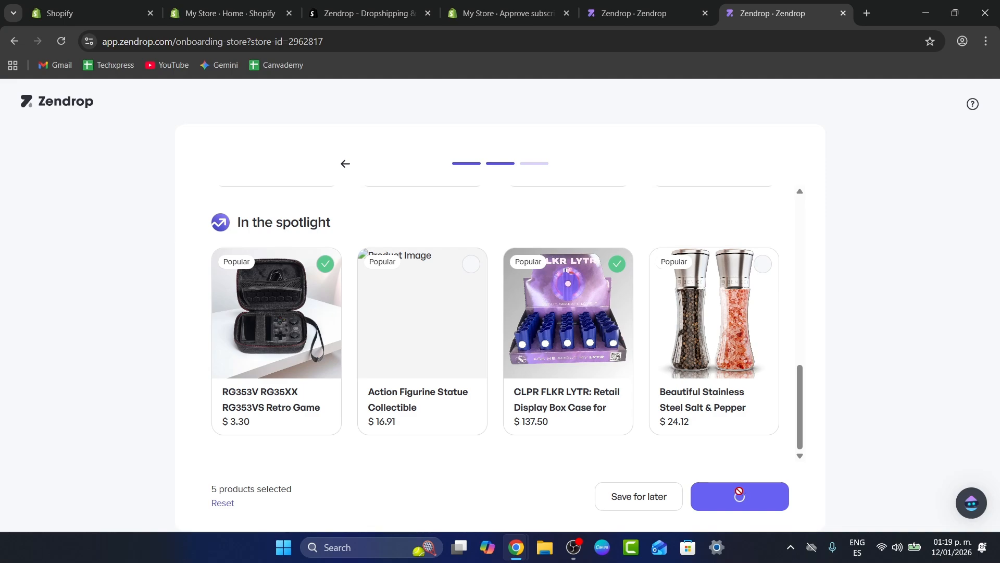
pyautogui.moveTo(553, 327); pyautogui.dragTo(536, 397)
pyautogui.click(531, 398)
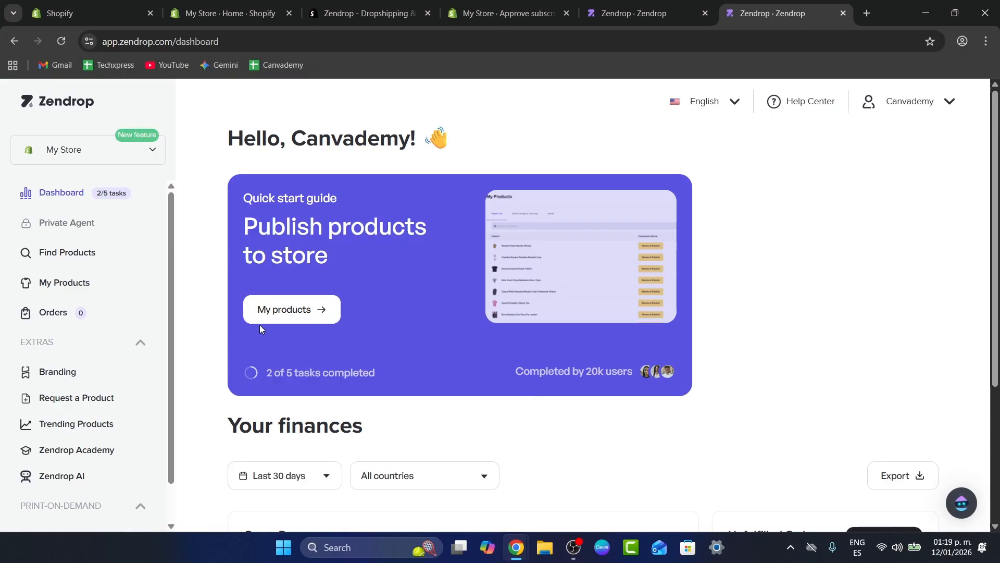
# Step: Open the Find Products page and dismiss the "Earn Your First $100" onboarding checklist
pyautogui.click(61, 255)
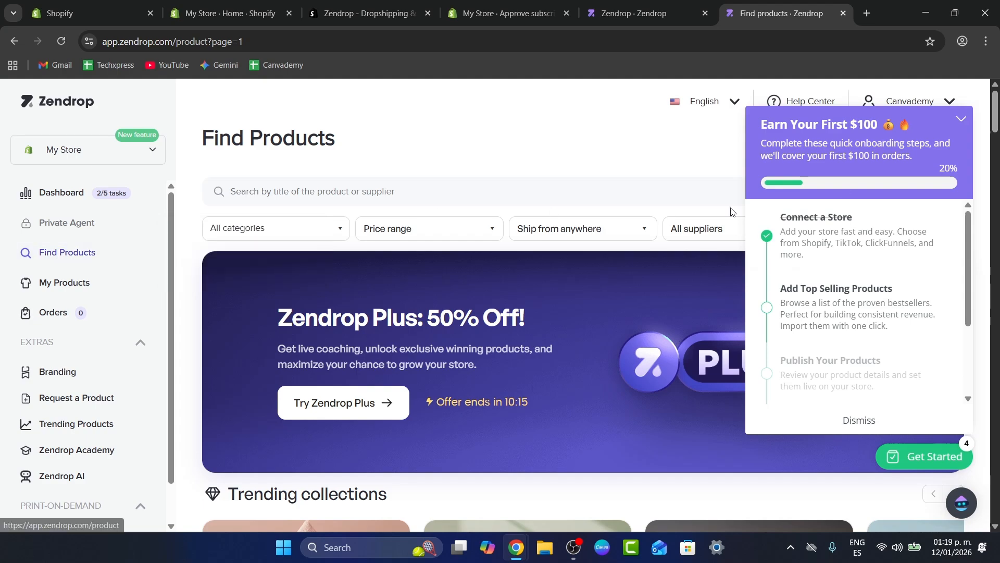
pyautogui.click(866, 420)
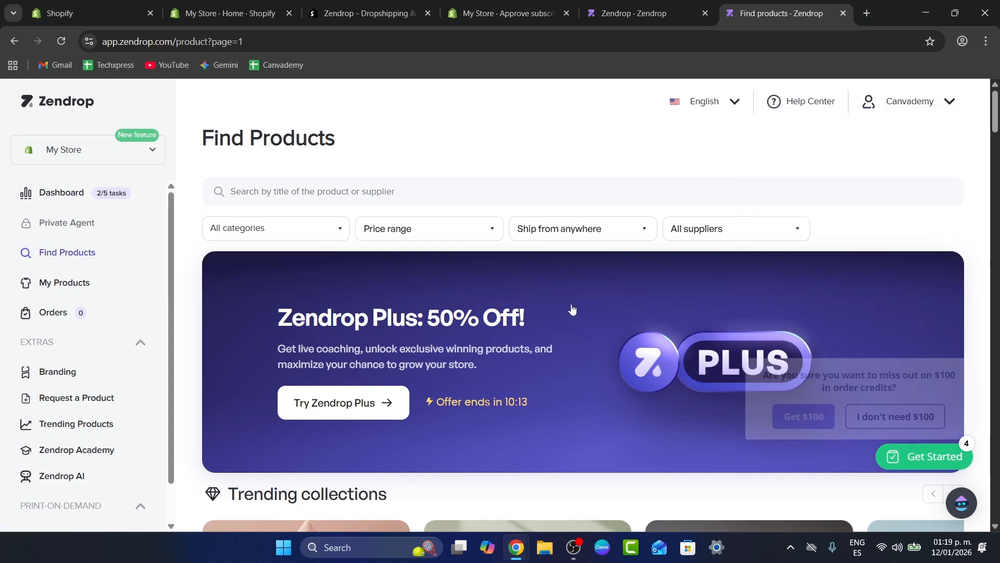
# Step: Filter the product catalog by the Toys & Games and Electronics categories
pyautogui.scroll(-1, 573, 311)
pyautogui.click(288, 163)
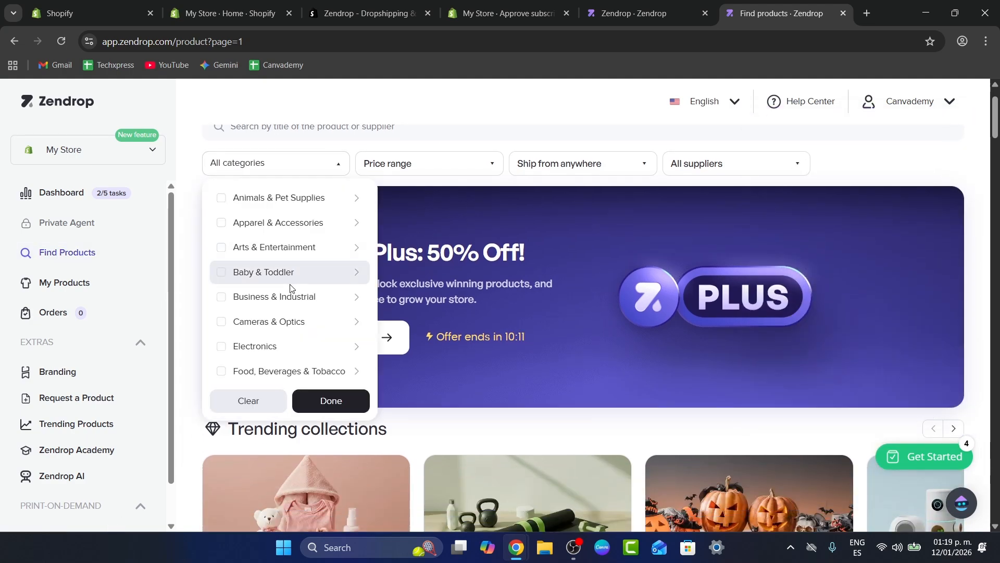
pyautogui.scroll(-3, 290, 305)
pyautogui.scroll(1, 288, 313)
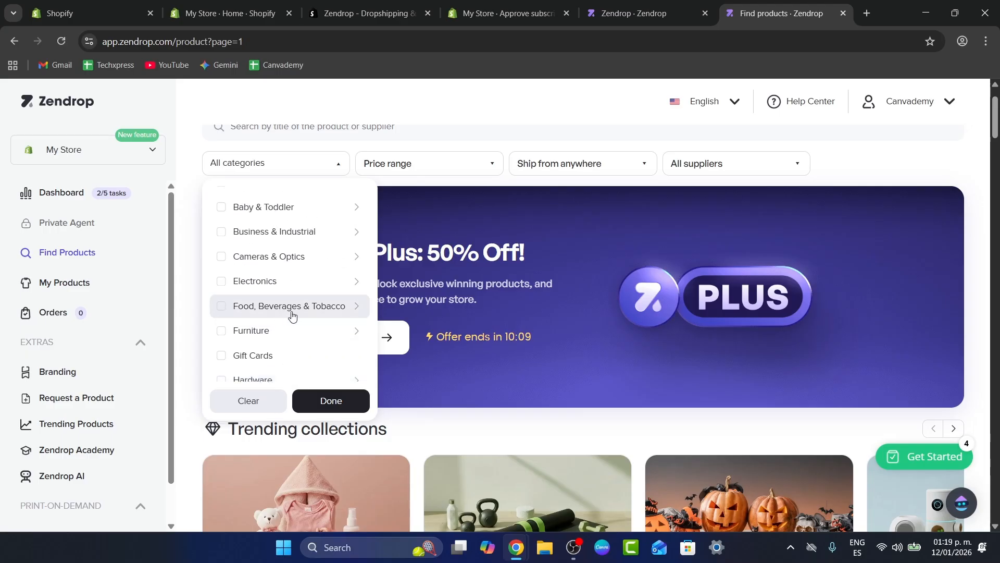
pyautogui.scroll(-4, 281, 290)
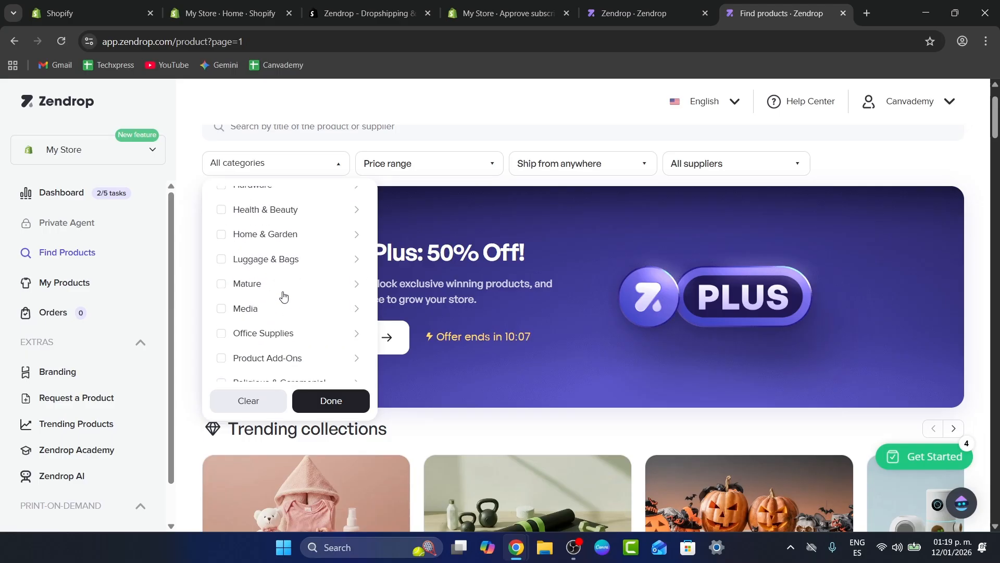
pyautogui.scroll(4, 288, 292)
pyautogui.scroll(-5, 282, 293)
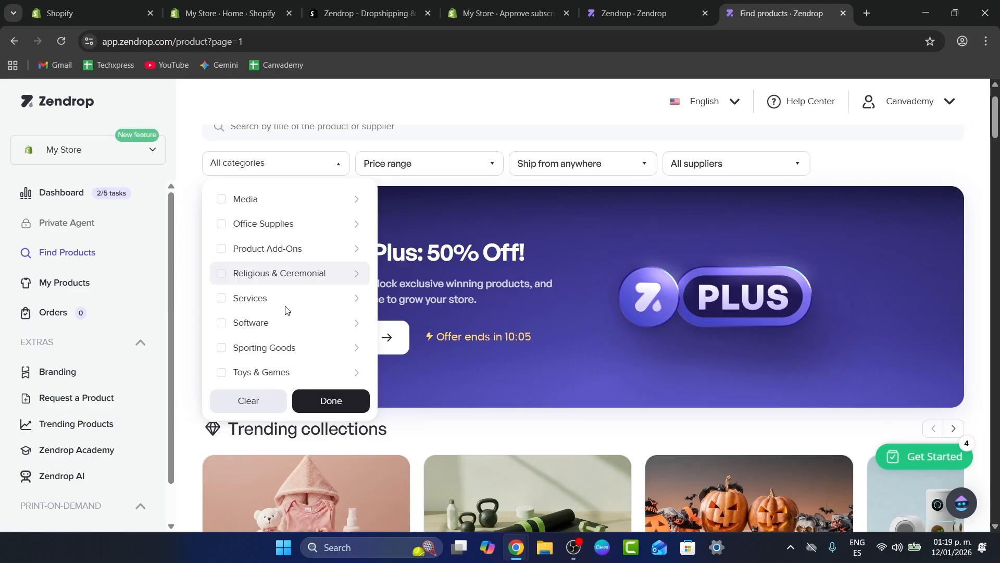
pyautogui.click(220, 321)
pyautogui.scroll(4, 283, 302)
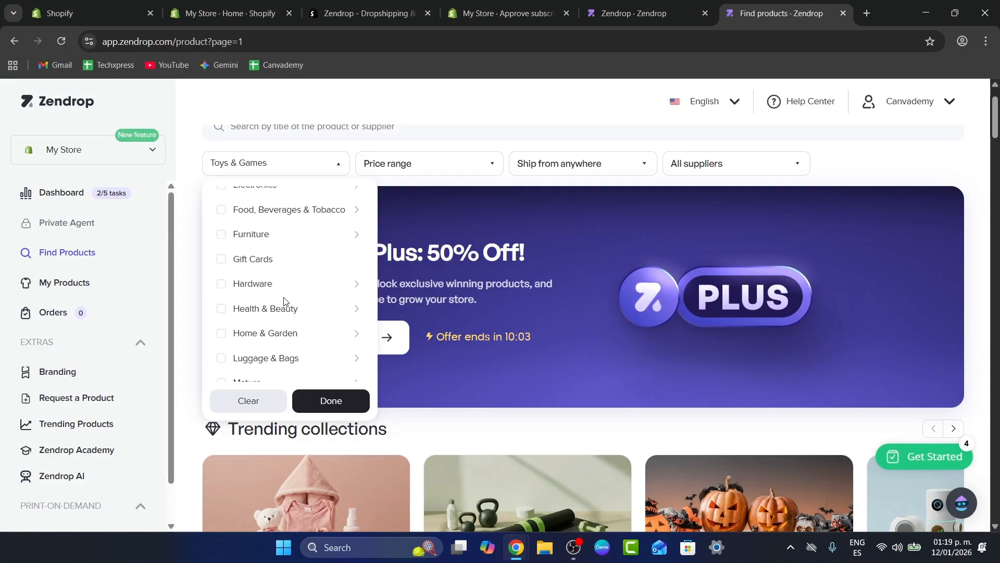
pyautogui.click(233, 250)
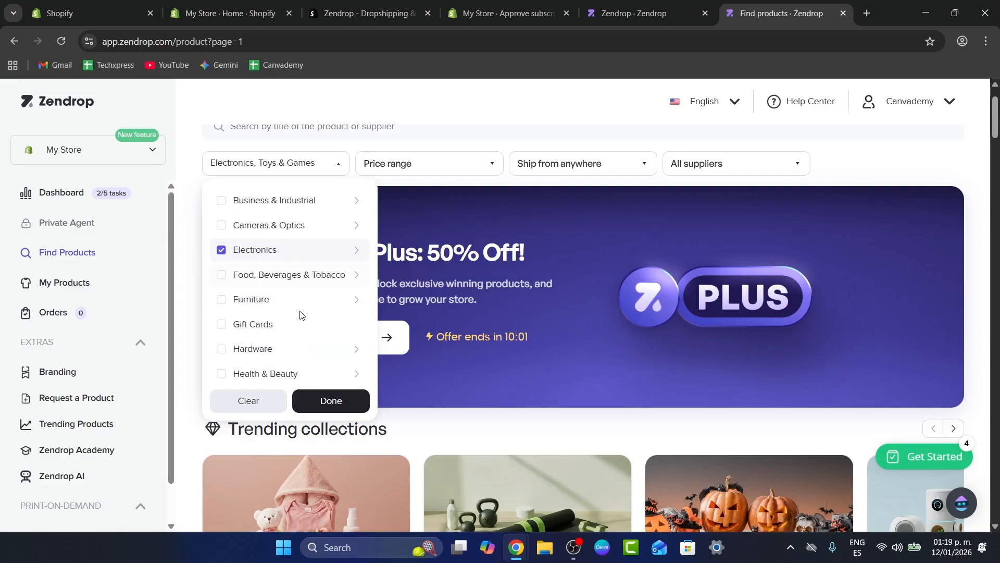
pyautogui.click(330, 402)
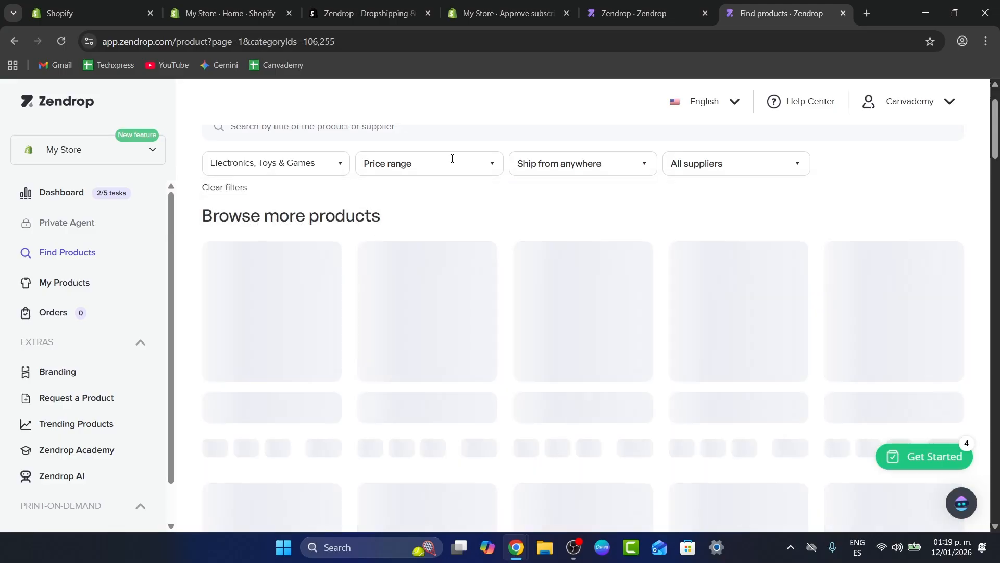
# Step: Limit the catalog to products shipping from the US and browse the filtered products
pyautogui.click(549, 172)
pyautogui.click(571, 255)
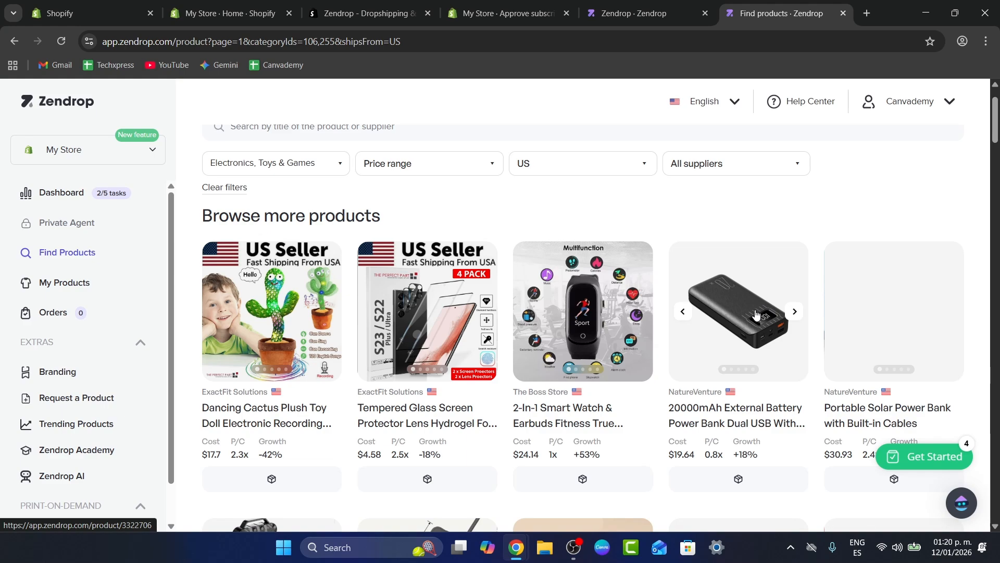
pyautogui.scroll(-1, 798, 316)
pyautogui.scroll(-2, 797, 316)
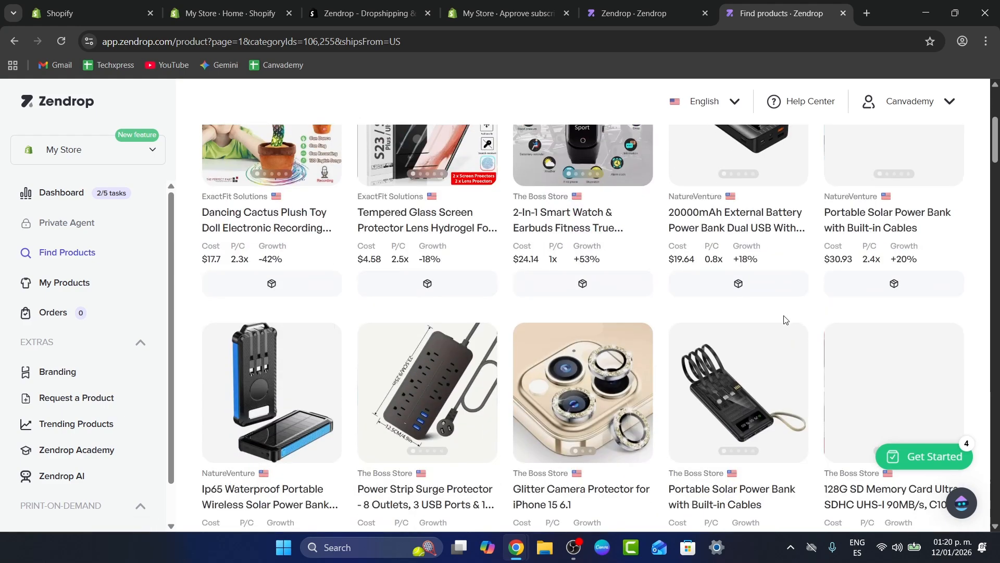
pyautogui.scroll(2, 784, 318)
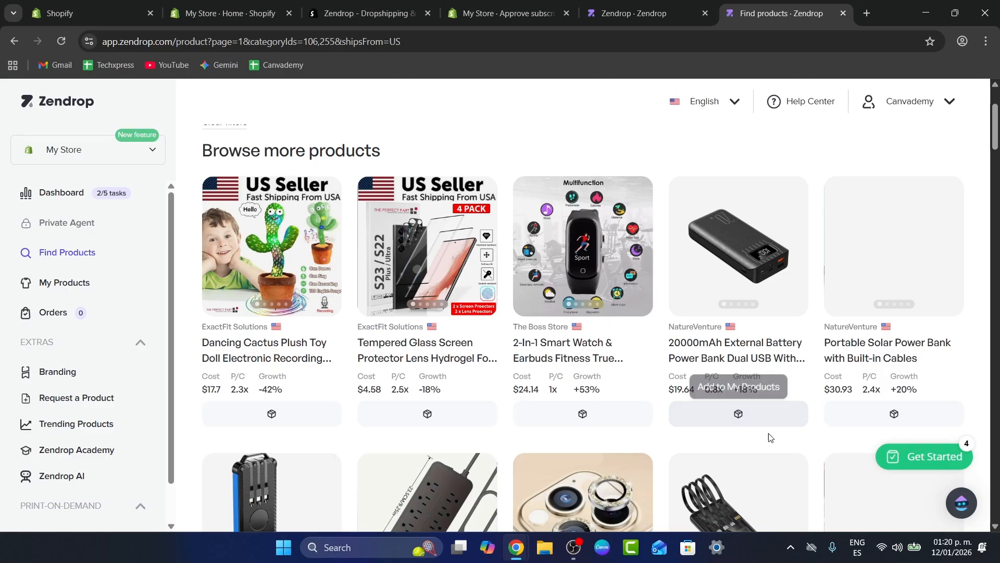
# Step: Add the 20000mAh External Battery Power Bank and the Portable Solar Power Bank with Built-in Cables to My Products
pyautogui.click(753, 420)
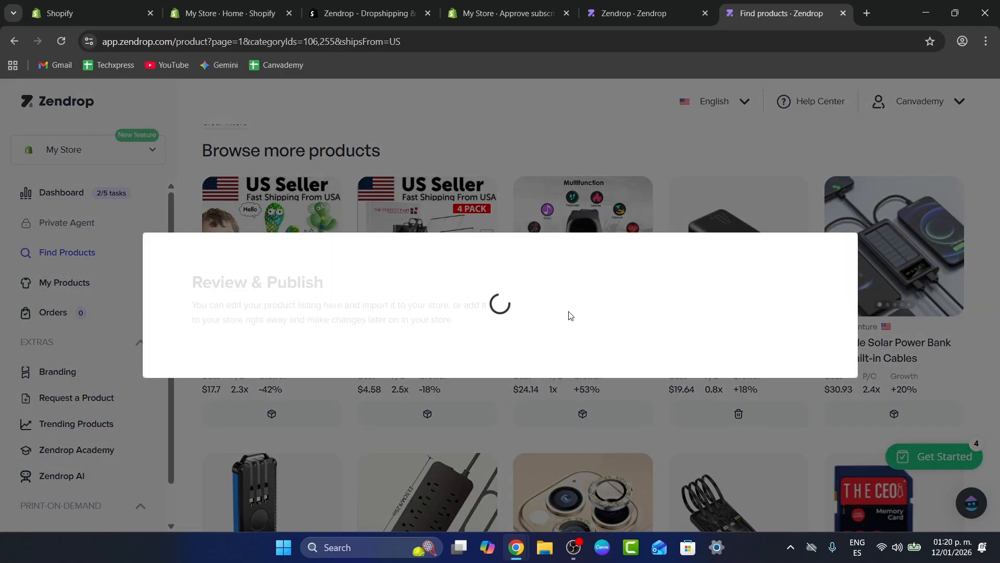
pyautogui.click(823, 411)
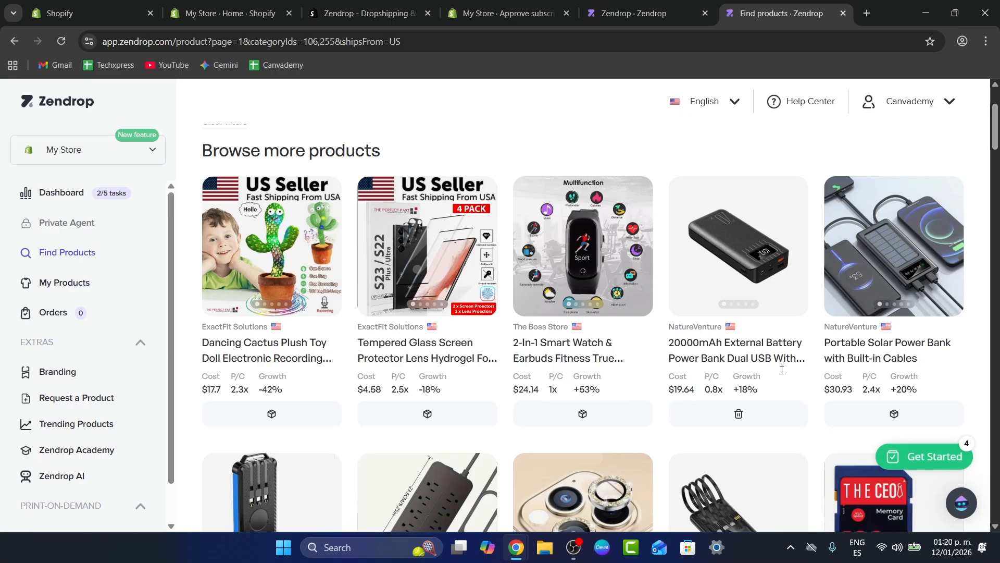
pyautogui.scroll(1, 950, 391)
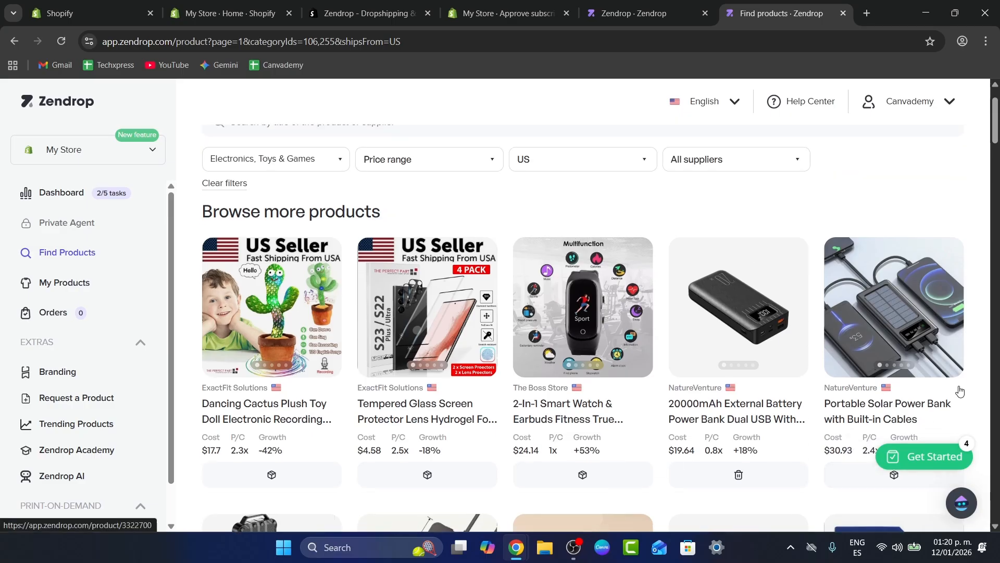
pyautogui.scroll(-1, 959, 391)
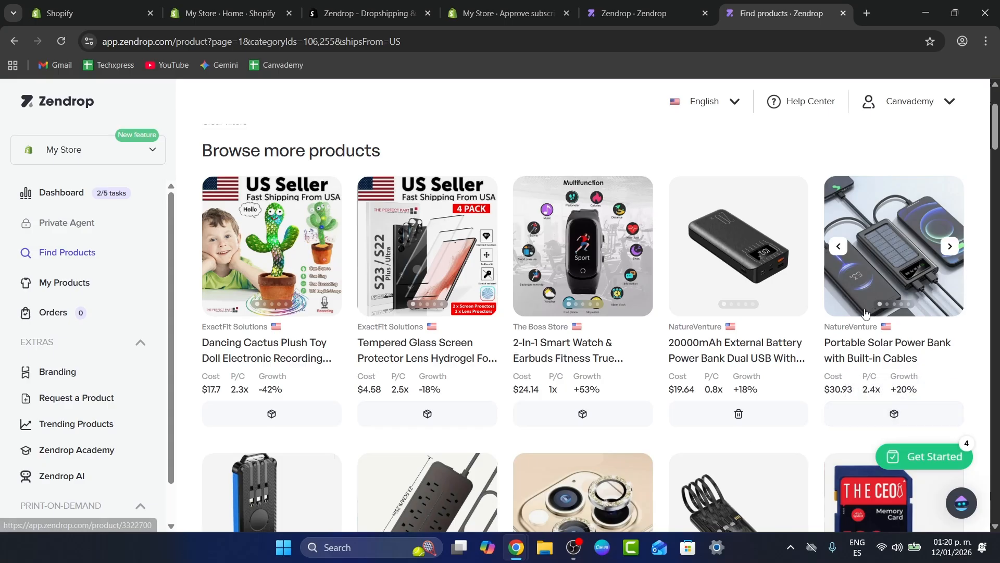
pyautogui.click(889, 413)
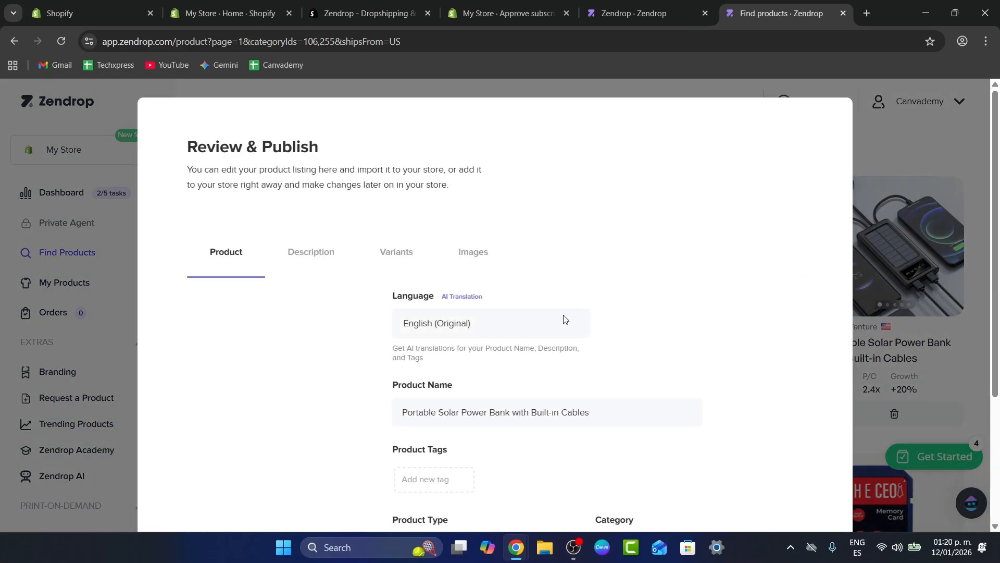
# Step: Switch to the Shopify store admin, dismiss the suggested apps, and open the store's product list after reloading
pyautogui.click(91, 11)
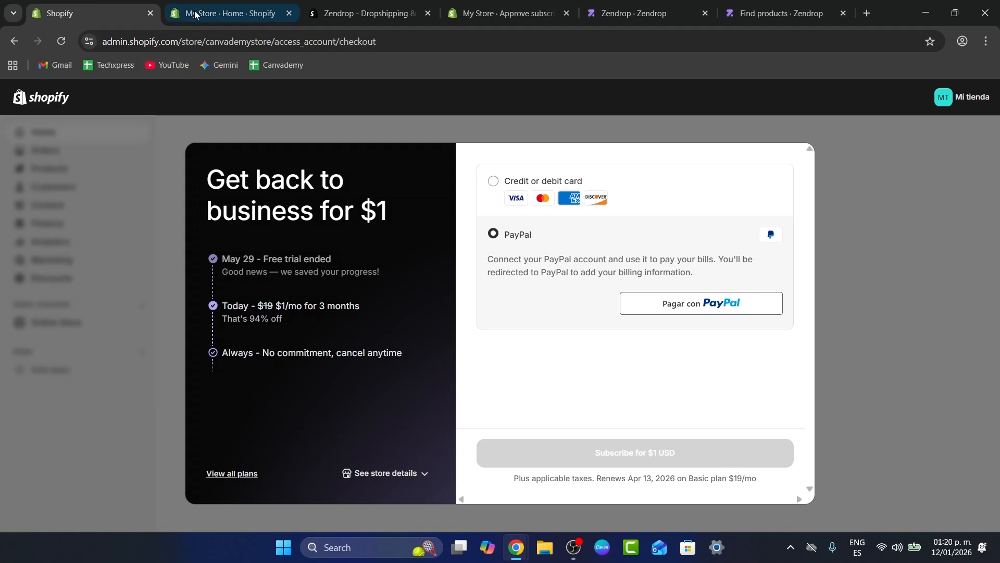
pyautogui.click(150, 15)
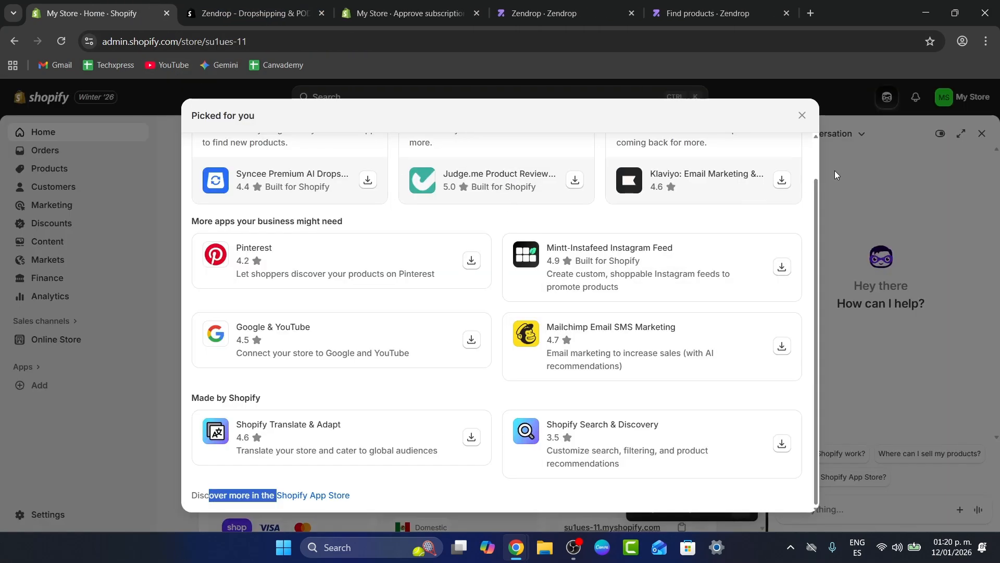
pyautogui.click(803, 114)
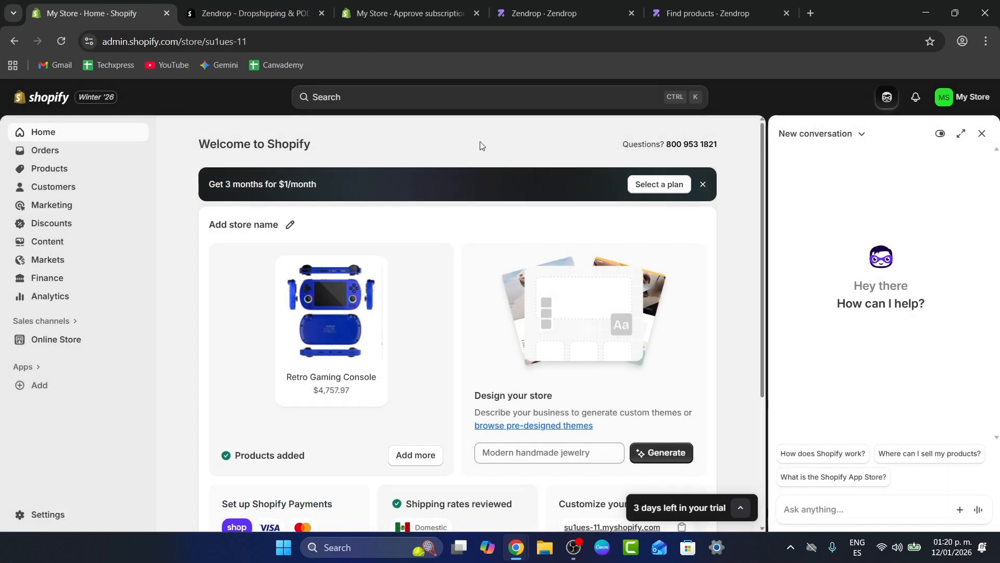
pyautogui.click(61, 41)
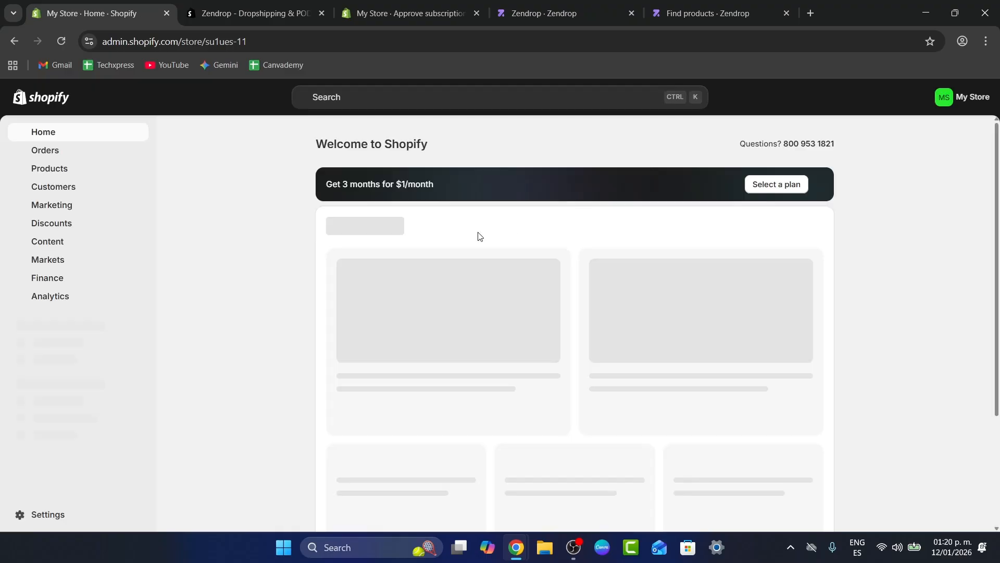
pyautogui.click(54, 172)
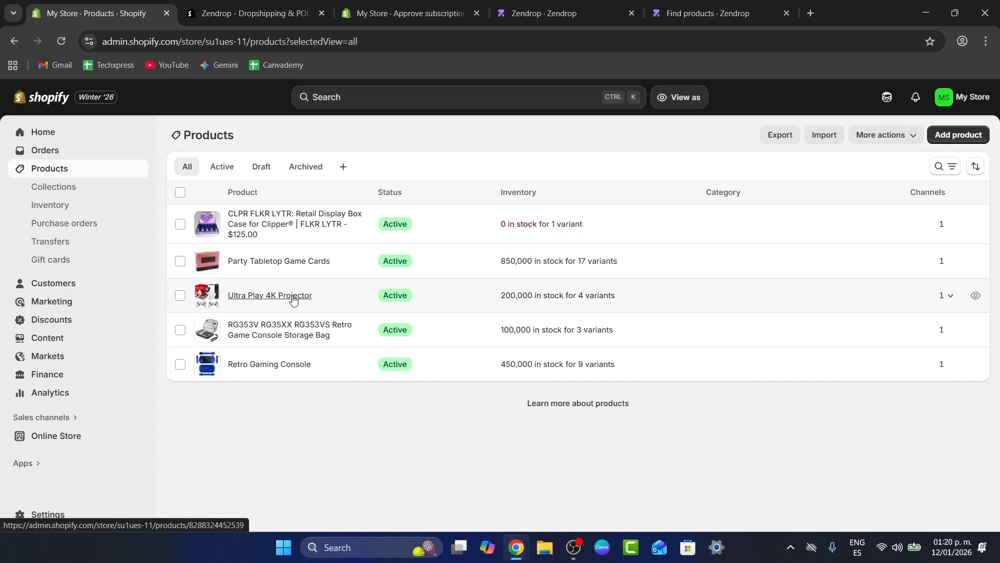
# Step: Switch back to Zendrop, generate AI product tags for the Portable Solar Power Bank, and publish it to the store
pyautogui.click(686, 5)
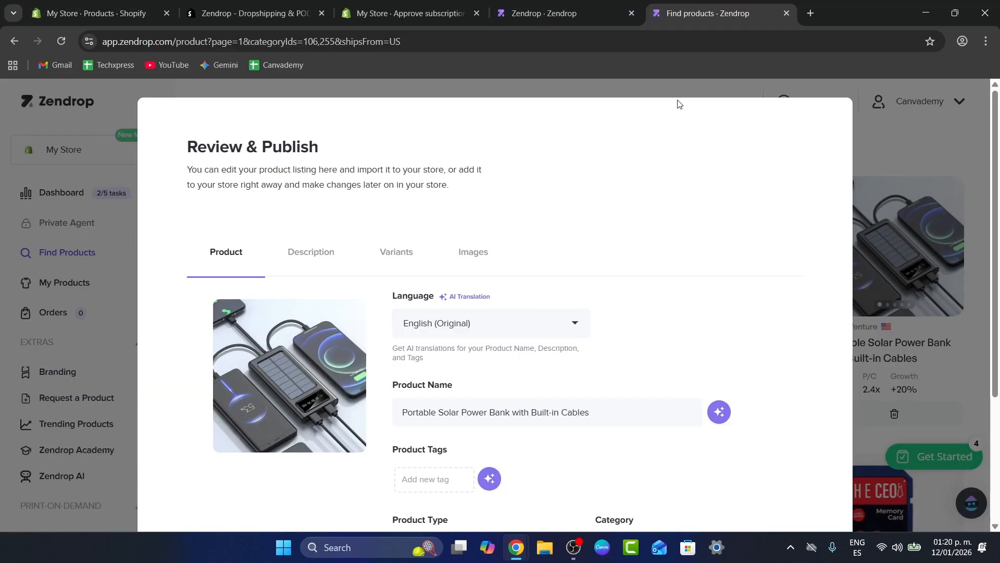
pyautogui.scroll(-3, 623, 219)
pyautogui.click(482, 195)
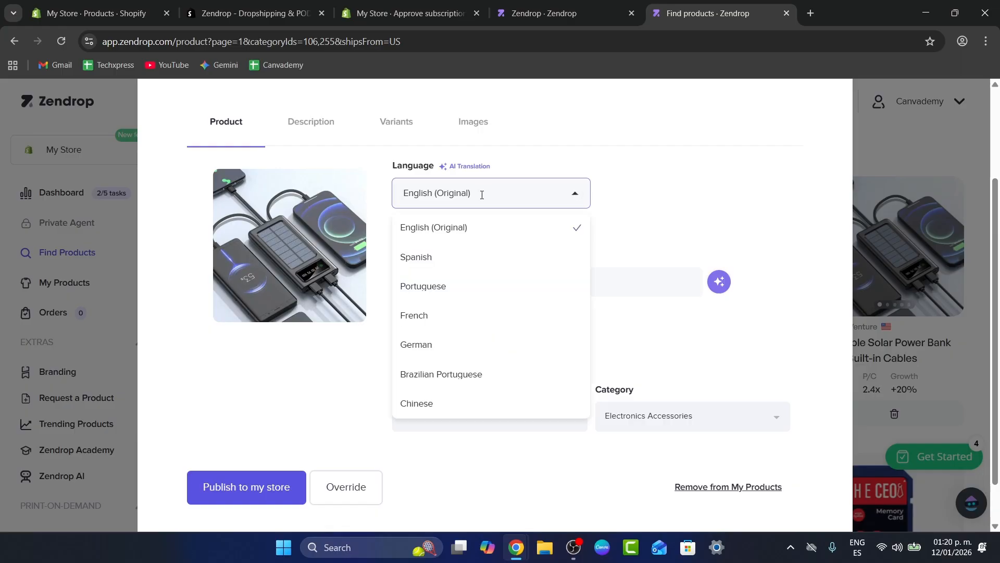
pyautogui.click(618, 220)
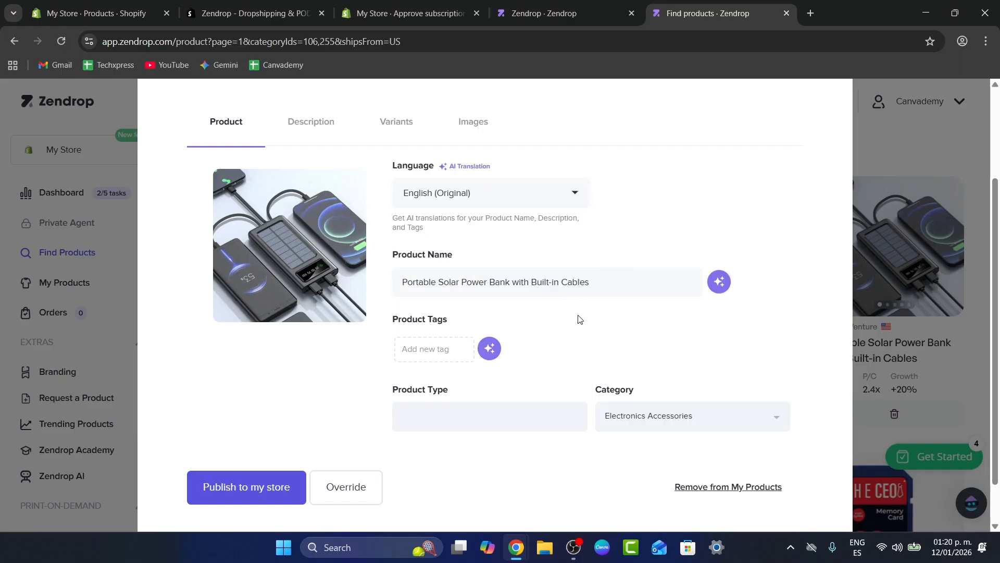
pyautogui.scroll(-1, 547, 304)
pyautogui.click(490, 302)
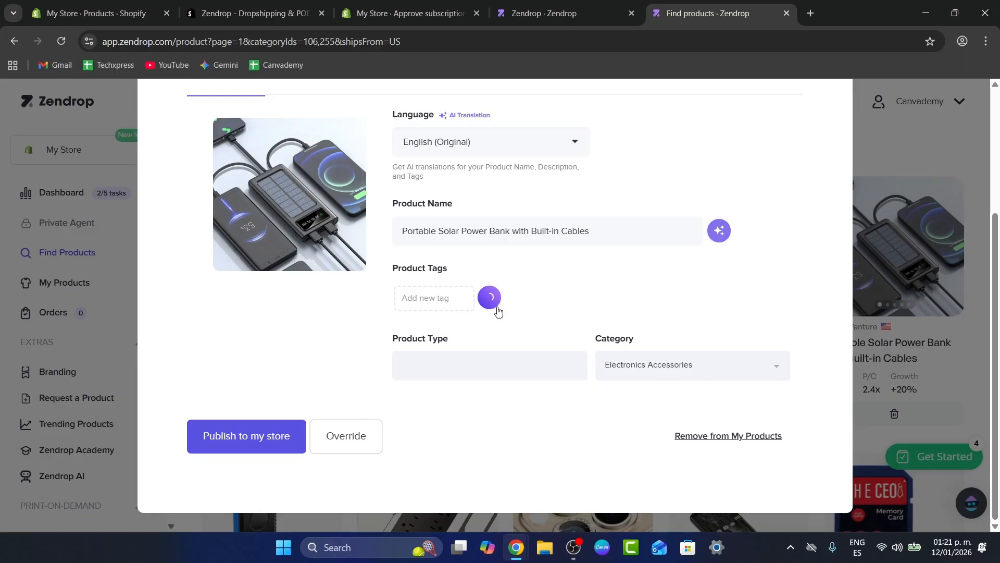
pyautogui.moveTo(719, 232)
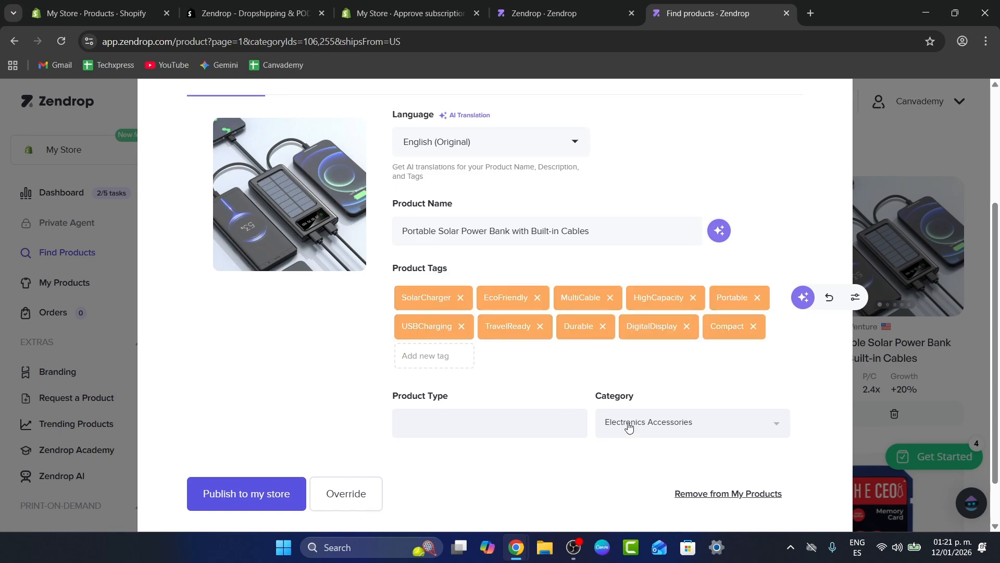
pyautogui.click(267, 495)
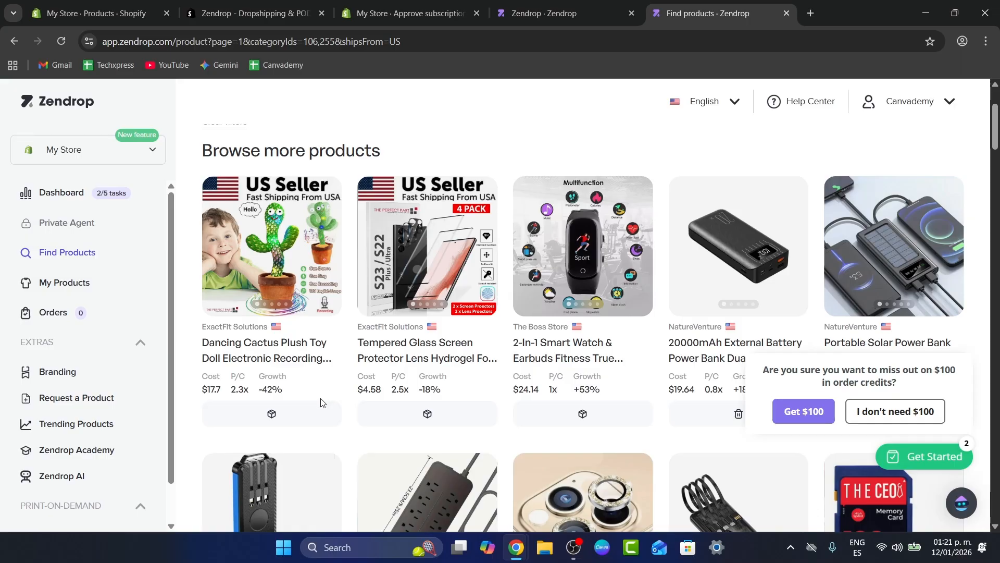
# Step: Open the 20000mAh power bank from My Products for review and look through its description, variants and images
pyautogui.click(93, 289)
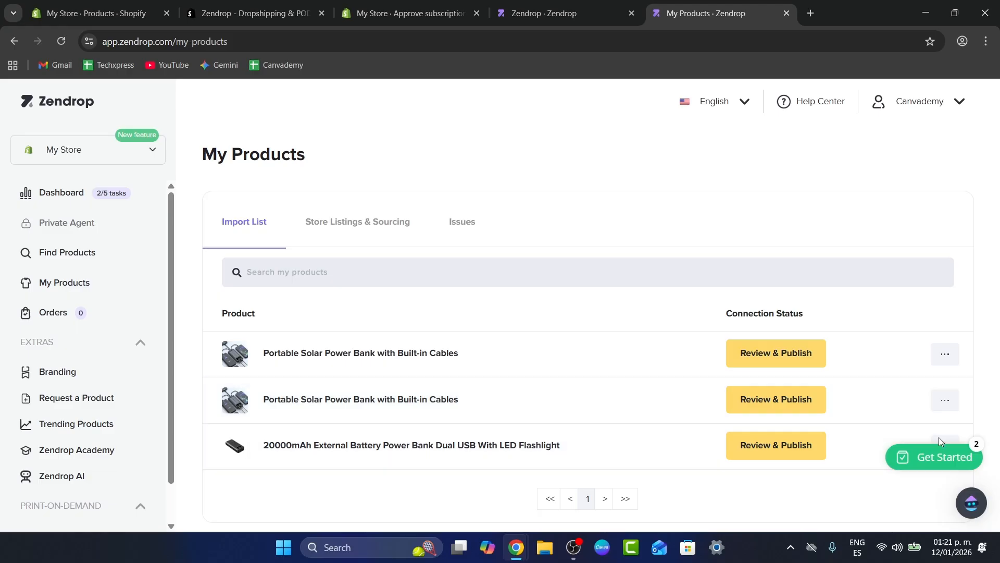
pyautogui.click(784, 446)
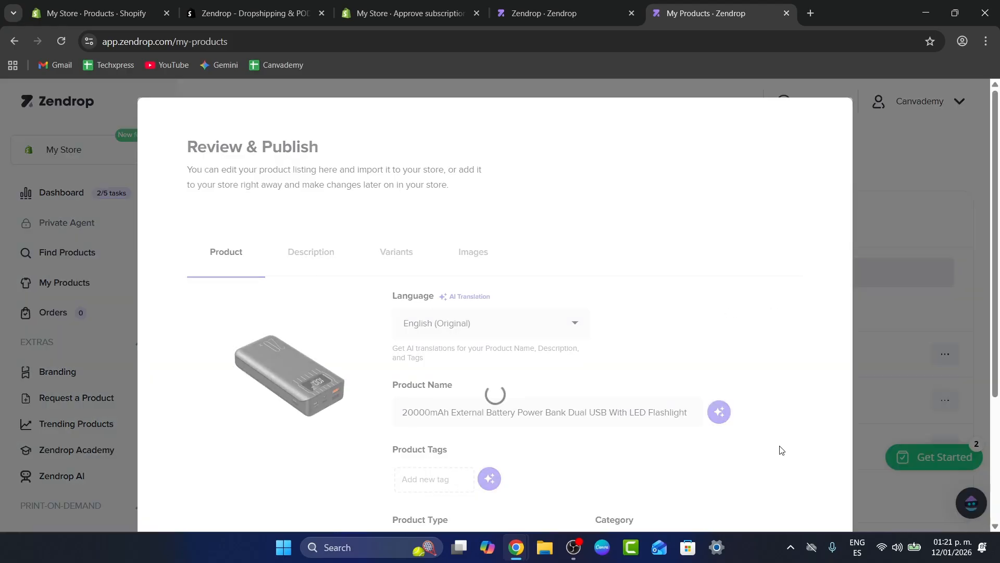
pyautogui.scroll(-1, 313, 208)
pyautogui.click(293, 189)
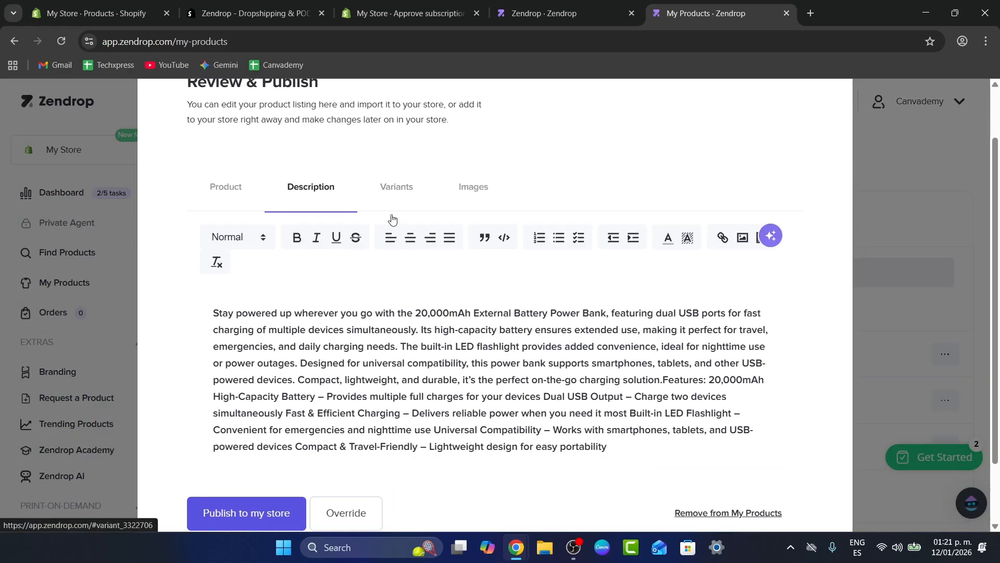
pyautogui.click(412, 201)
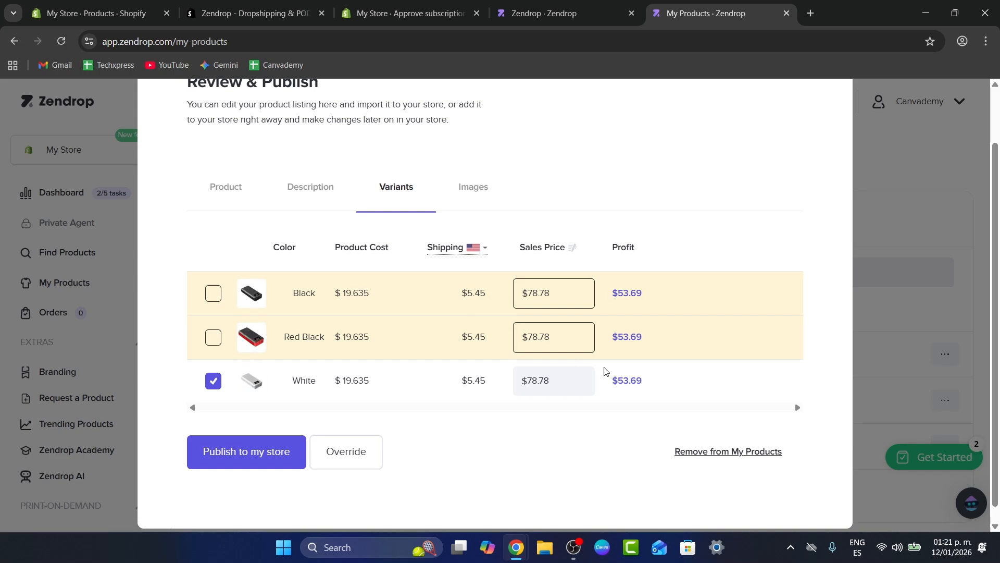
pyautogui.click(476, 177)
pyautogui.scroll(1, 495, 260)
pyautogui.click(400, 255)
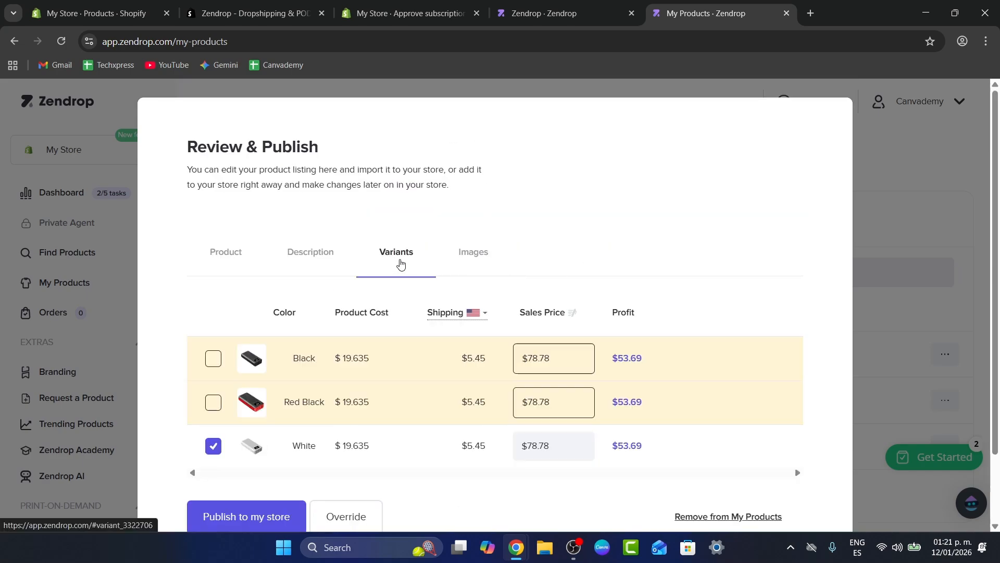
# Step: Set the sales price of the Black, Red Black and White power bank variants to $28.78 each
pyautogui.scroll(-1, 635, 269)
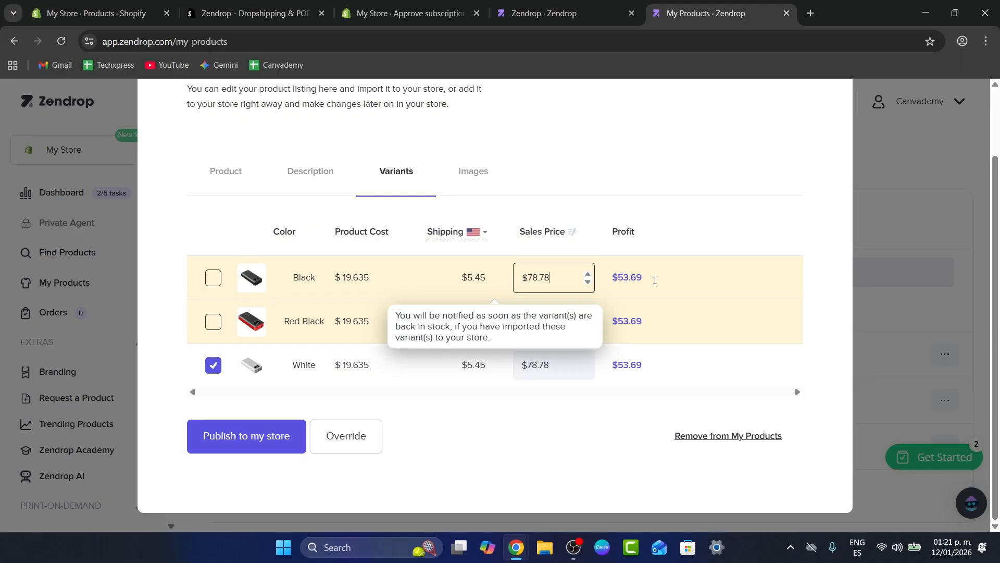
pyautogui.moveTo(654, 280); pyautogui.dragTo(616, 279)
pyautogui.click(588, 283)
pyautogui.click(587, 283)
pyautogui.click(588, 283)
pyautogui.click(588, 283)
pyautogui.write('4')
pyautogui.write('2')
pyautogui.moveTo(526, 321); pyautogui.dragTo(535, 321)
pyautogui.write('2')
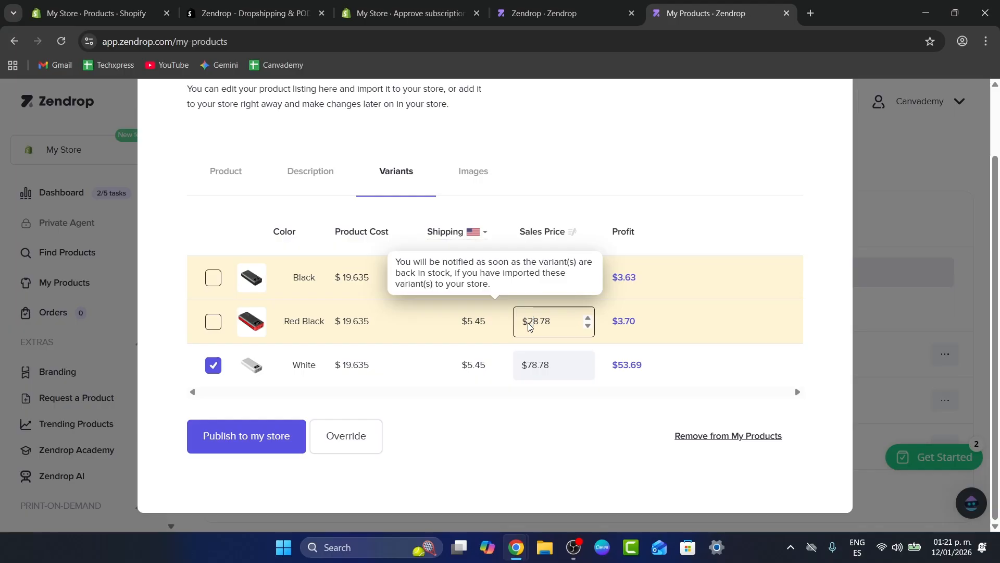
pyautogui.moveTo(534, 366); pyautogui.dragTo(528, 365)
pyautogui.write('2')
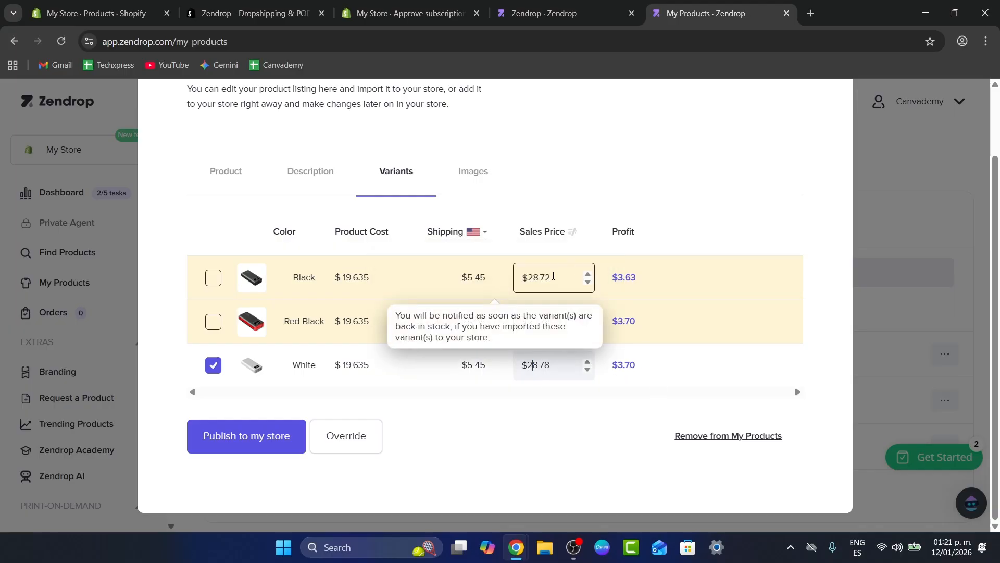
pyautogui.write('8')
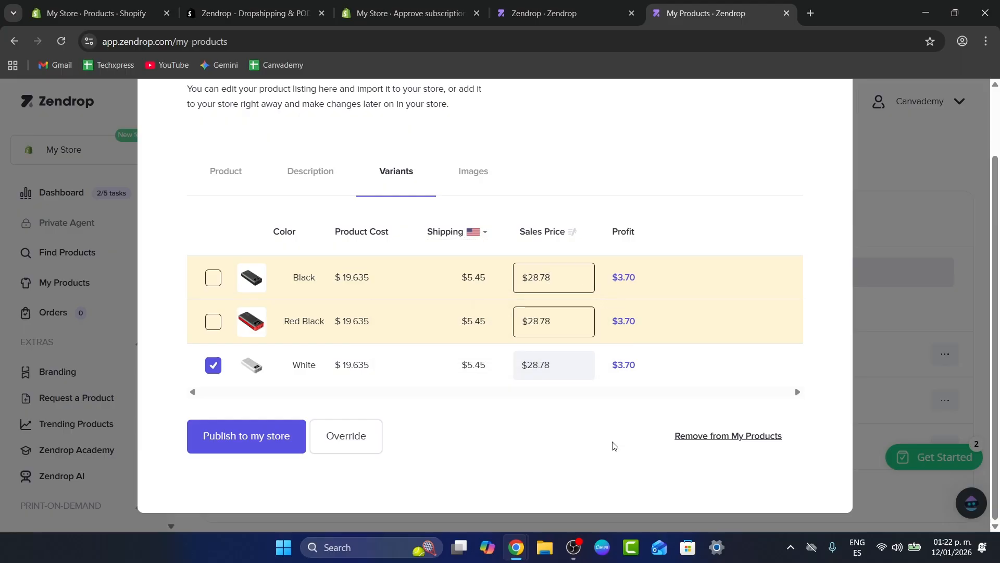
# Step: Include the Red Black and Black variants, check the description and images, and publish the 20000mAh power bank to the store
pyautogui.click(213, 322)
pyautogui.click(213, 277)
pyautogui.click(337, 174)
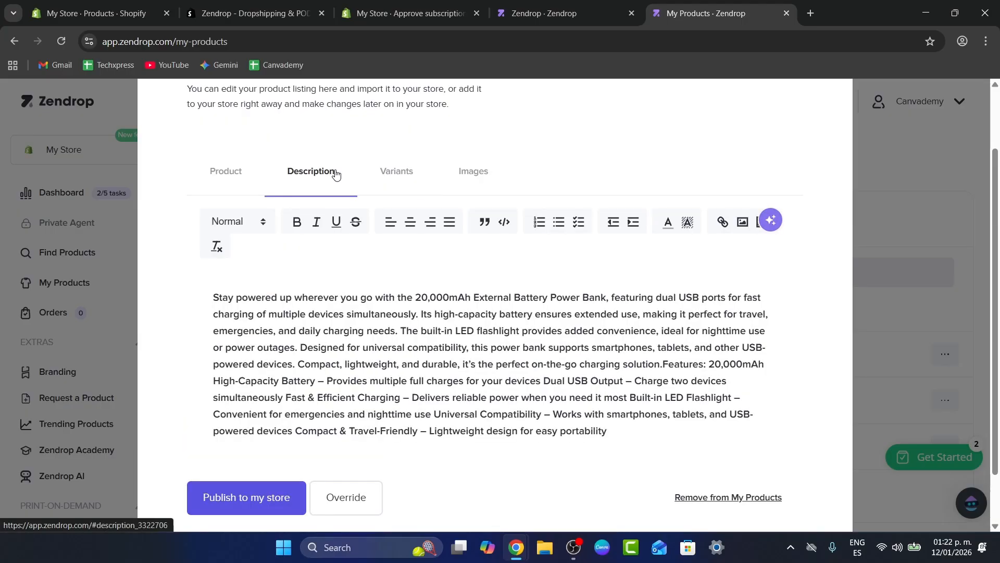
pyautogui.click(468, 179)
pyautogui.scroll(-1, 529, 196)
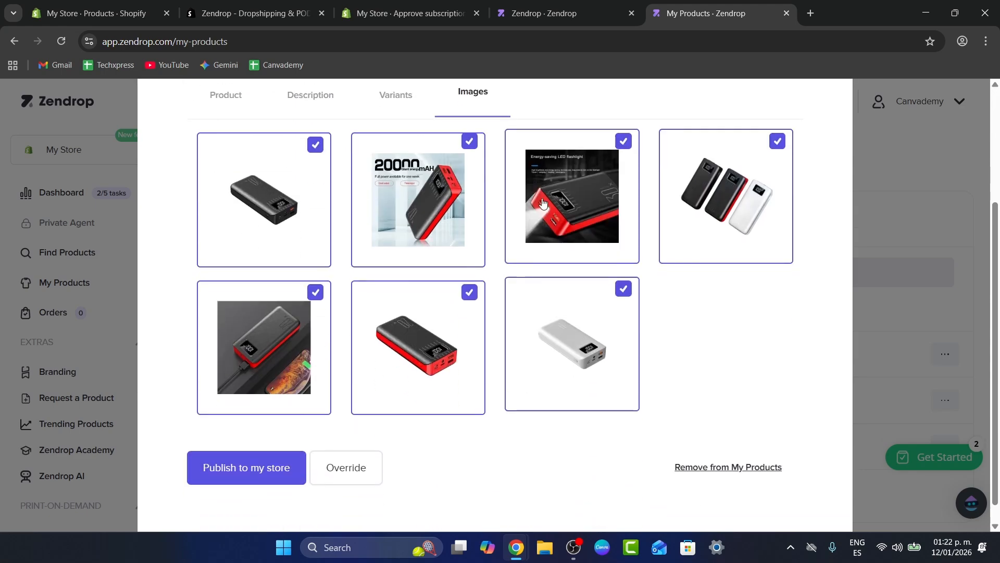
pyautogui.scroll(-1, 543, 203)
pyautogui.click(271, 444)
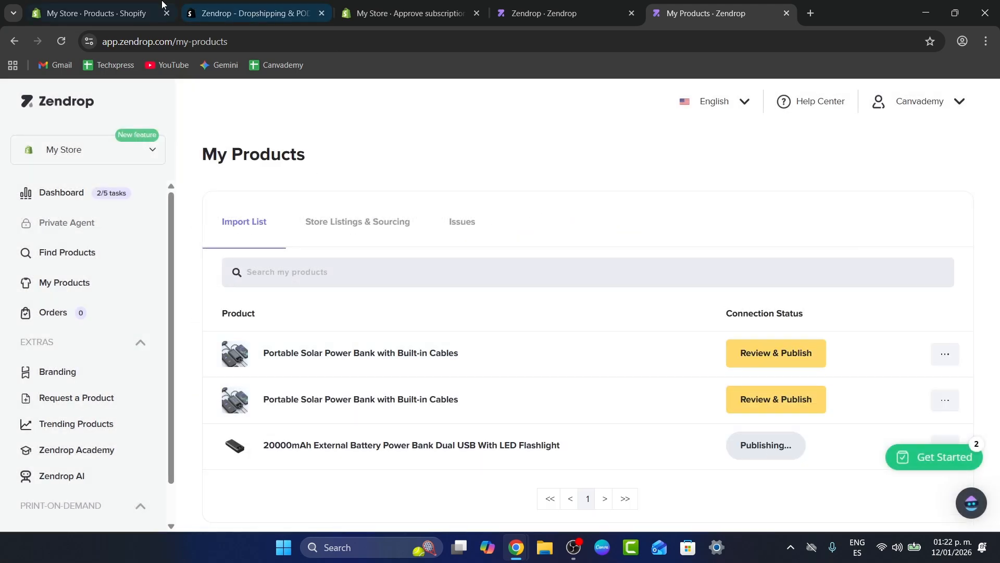
# Step: Reload the product list in Shopify to check for the published power banks, and return to Zendrop
pyautogui.click(94, 13)
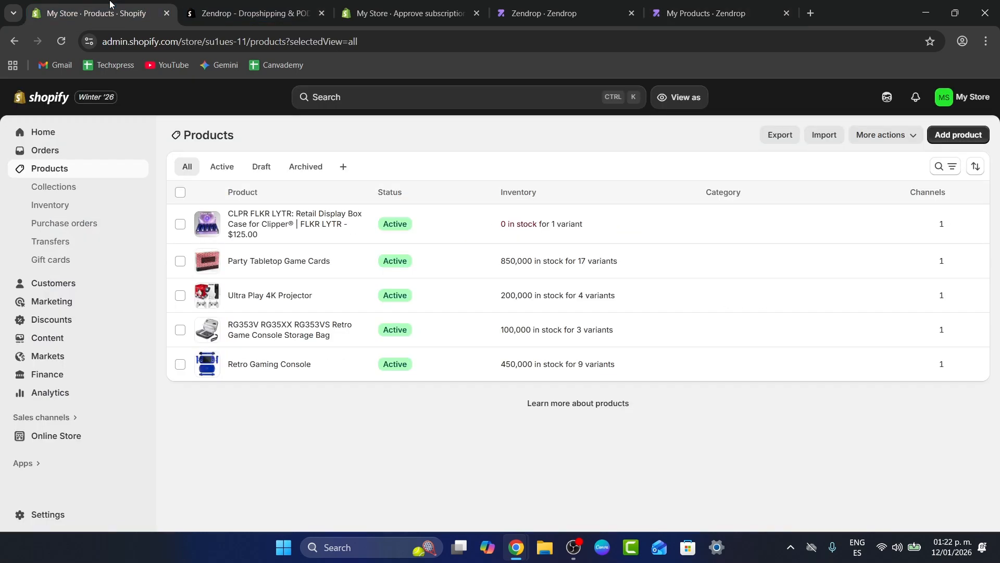
pyautogui.click(61, 41)
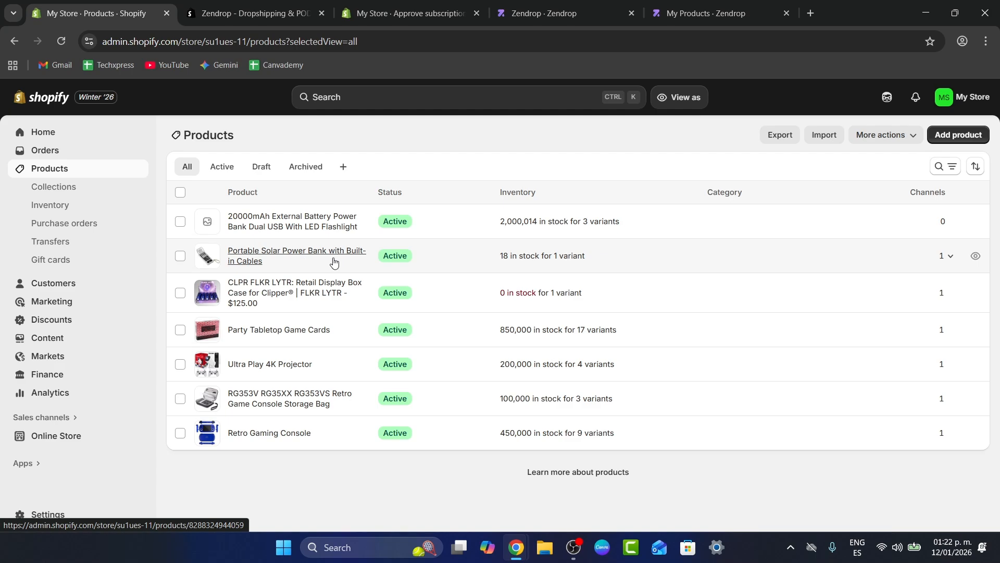
pyautogui.click(666, 14)
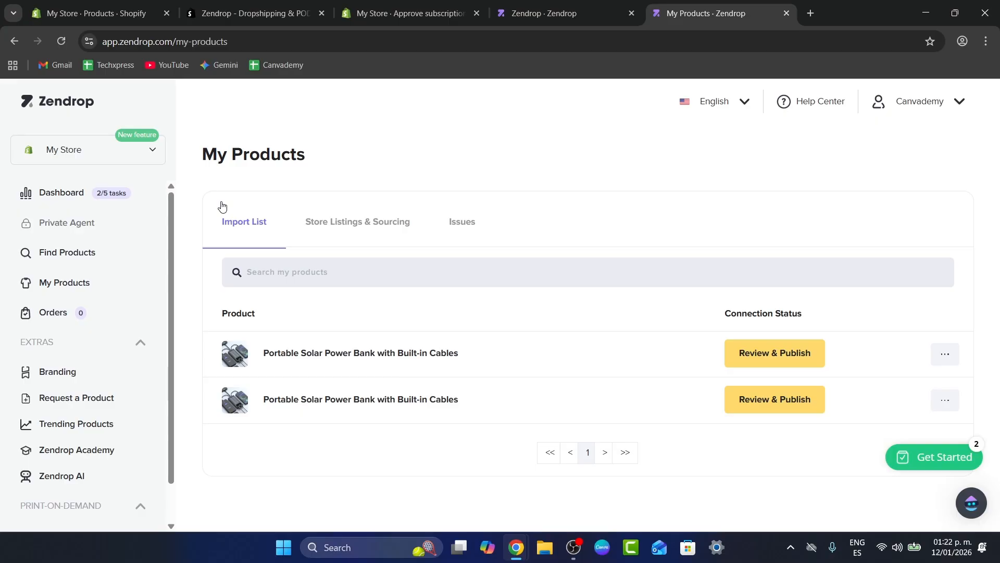
# Step: Open the profile page of the Zendrop account
pyautogui.scroll(-2, 107, 339)
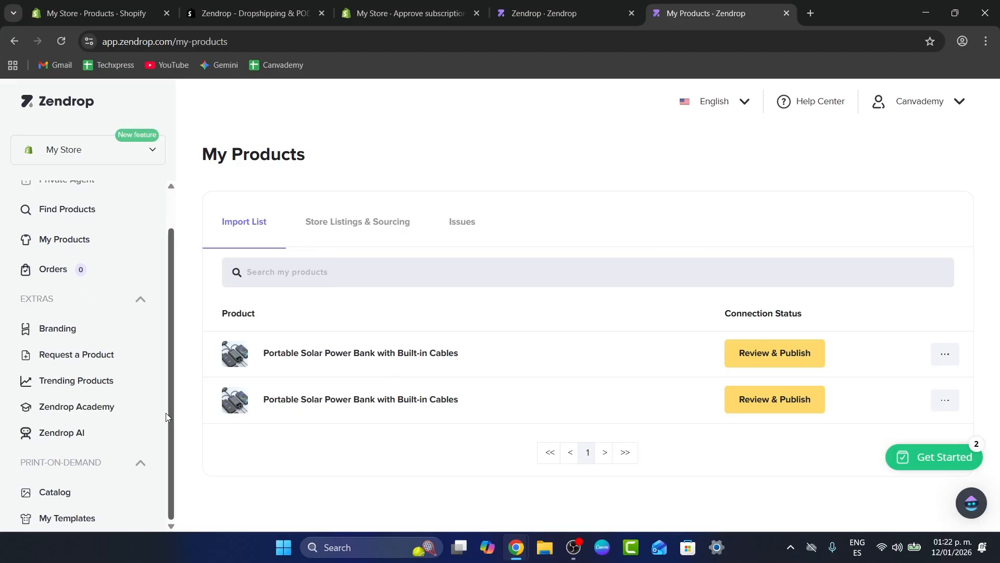
pyautogui.scroll(2, 112, 449)
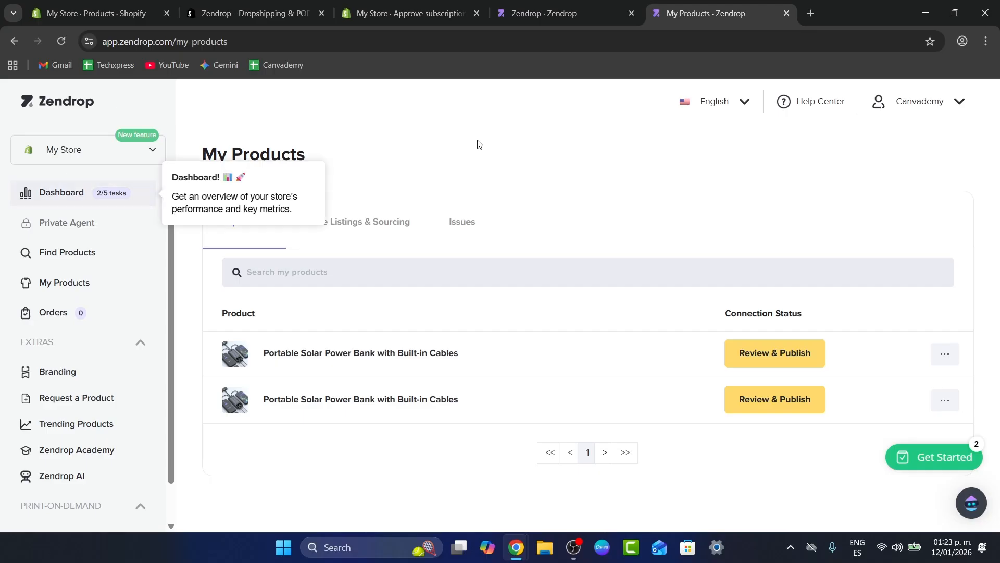
pyautogui.click(921, 107)
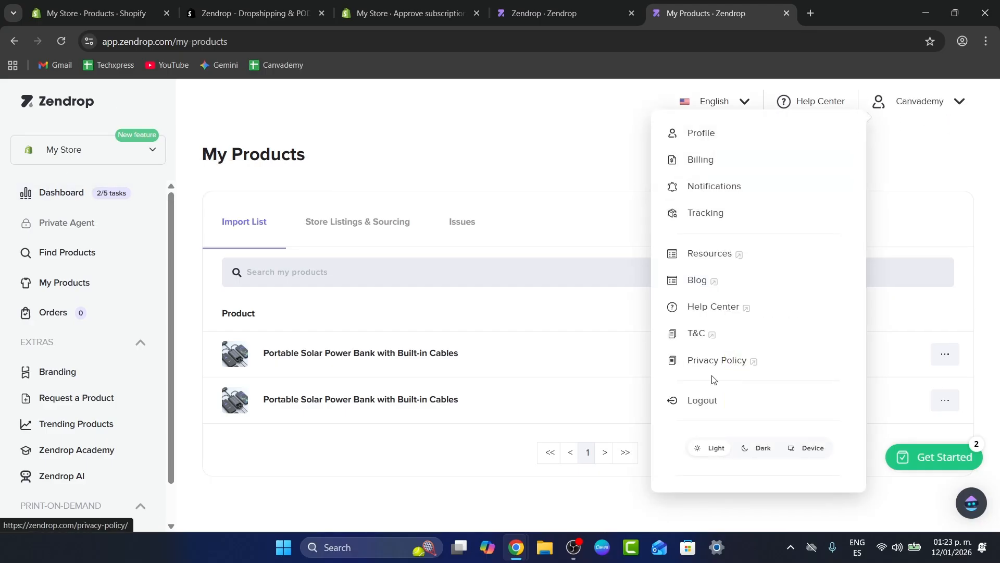
pyautogui.click(740, 136)
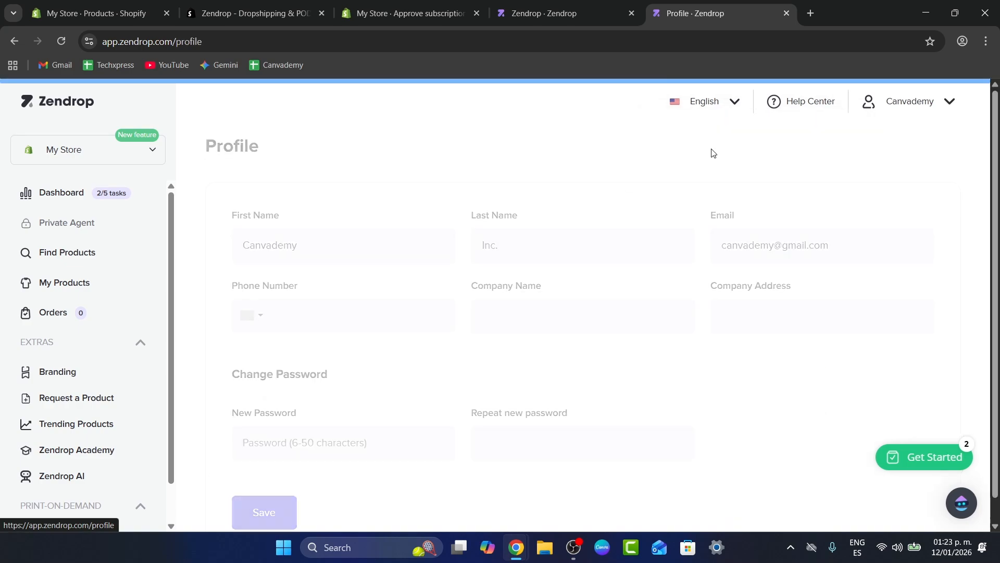
# Step: Look over the profile form and the Multi-store feature introduction for My Store, and dismiss the introduction
pyautogui.scroll(-1, 505, 309)
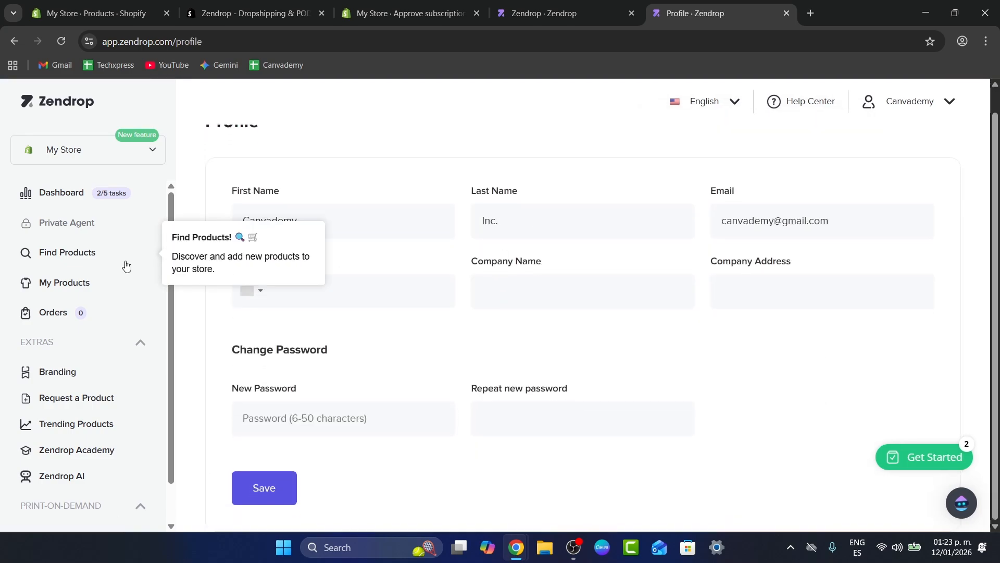
pyautogui.click(155, 148)
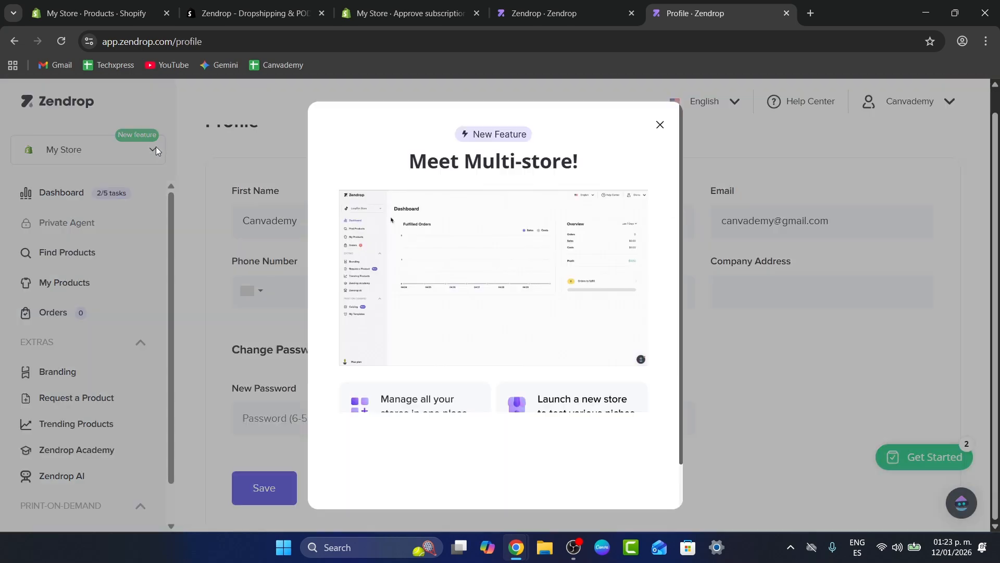
pyautogui.scroll(-1, 548, 319)
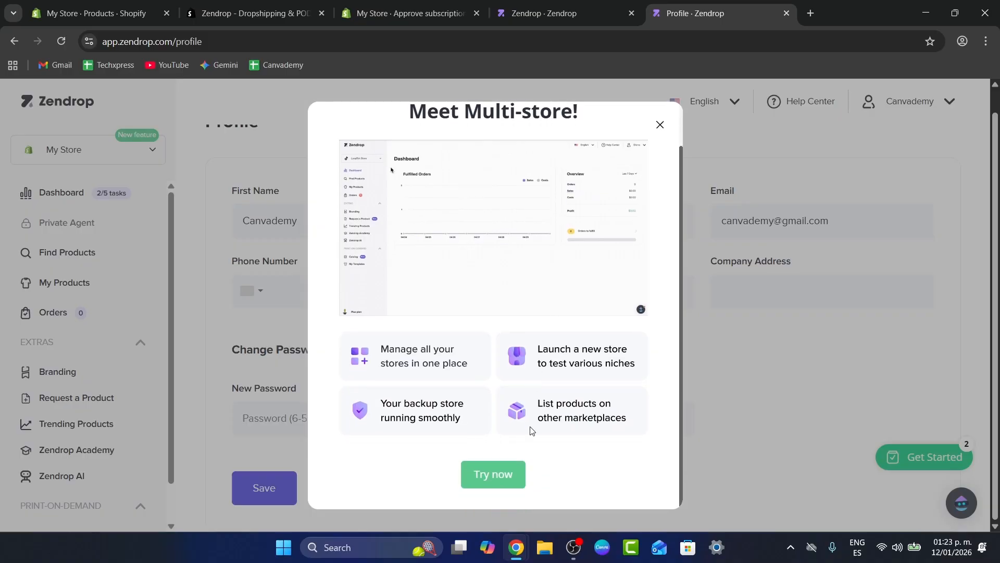
pyautogui.click(660, 125)
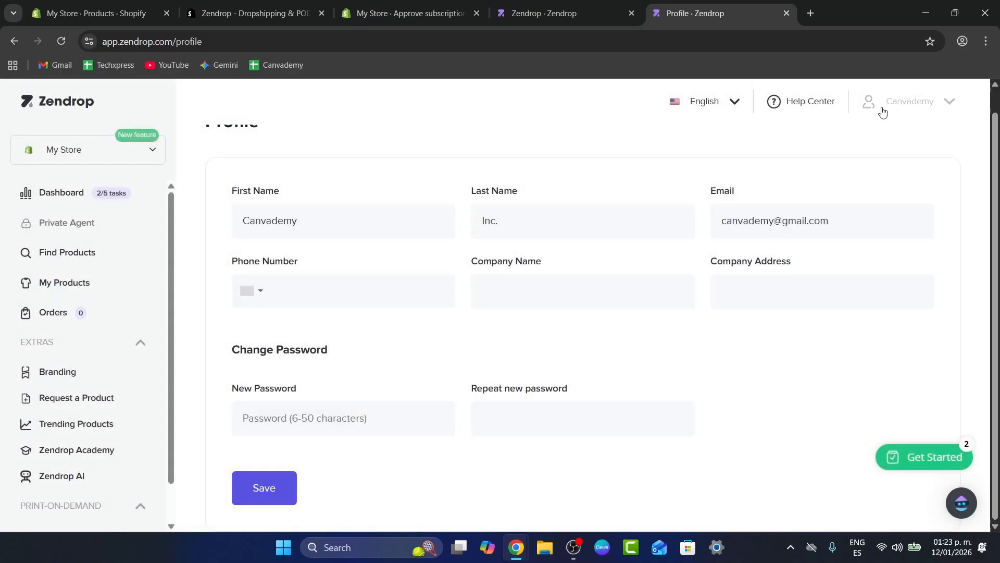
# Step: Open the account's tracking settings, enable the custom tracking page and turn on hiding the origin country
pyautogui.click(881, 107)
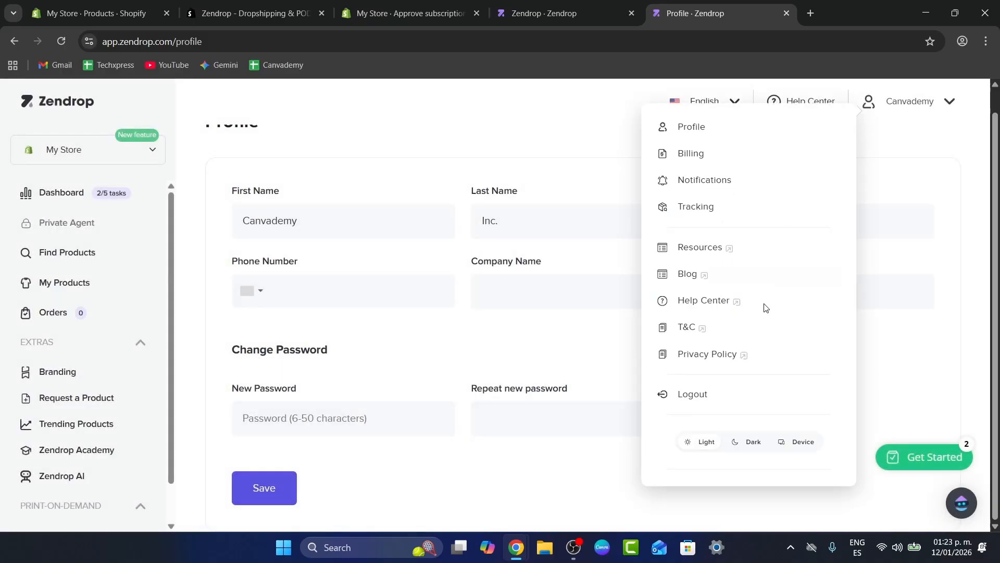
pyautogui.click(719, 215)
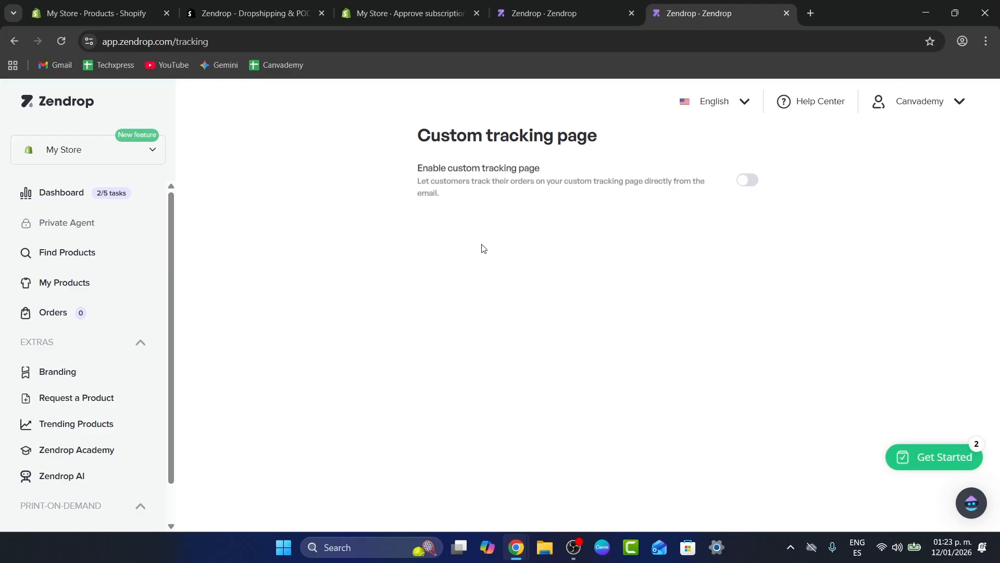
pyautogui.moveTo(480, 162); pyautogui.dragTo(584, 166)
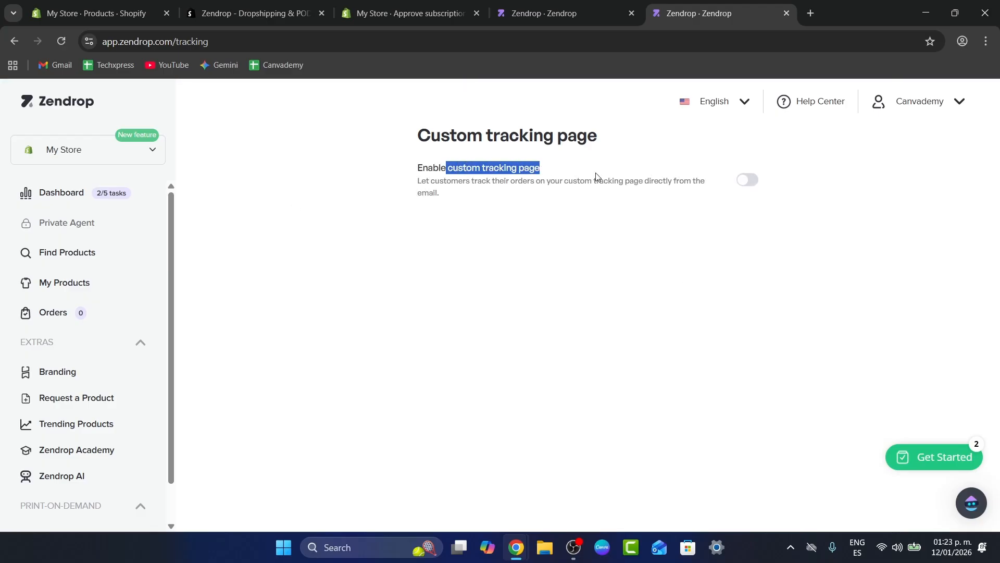
pyautogui.click(749, 180)
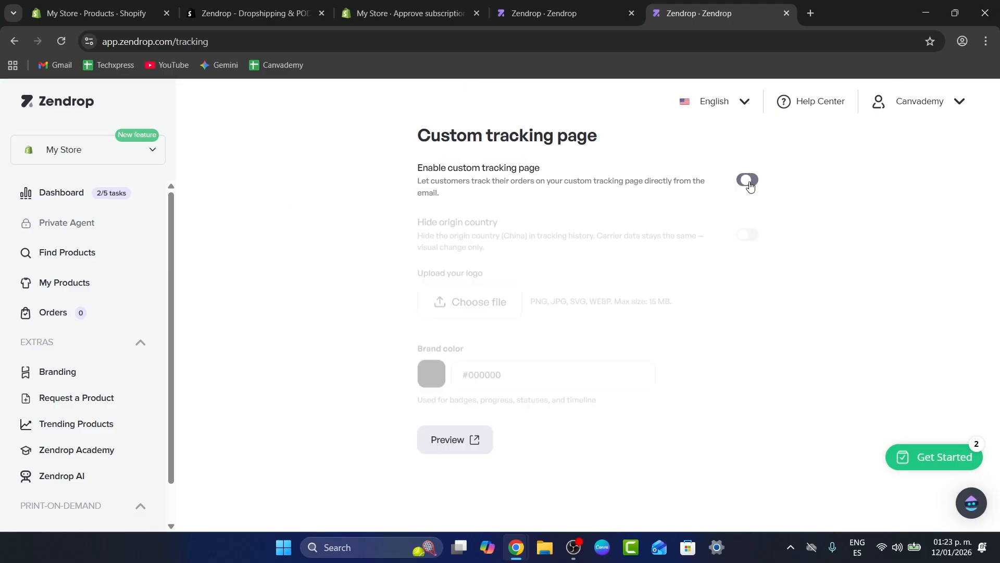
pyautogui.click(758, 233)
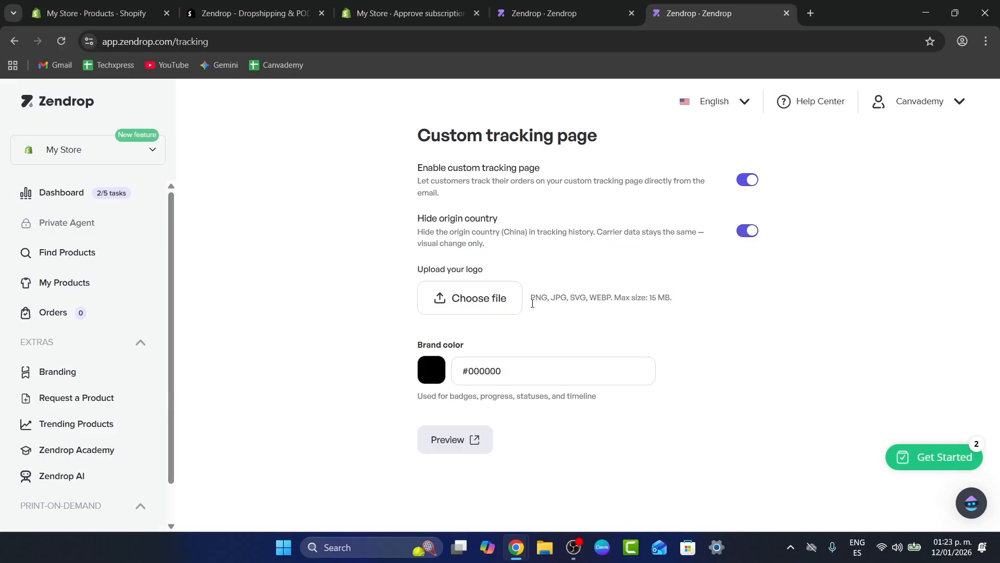
# Step: Set the custom tracking page's brand color to the blue #116df7
pyautogui.click(433, 373)
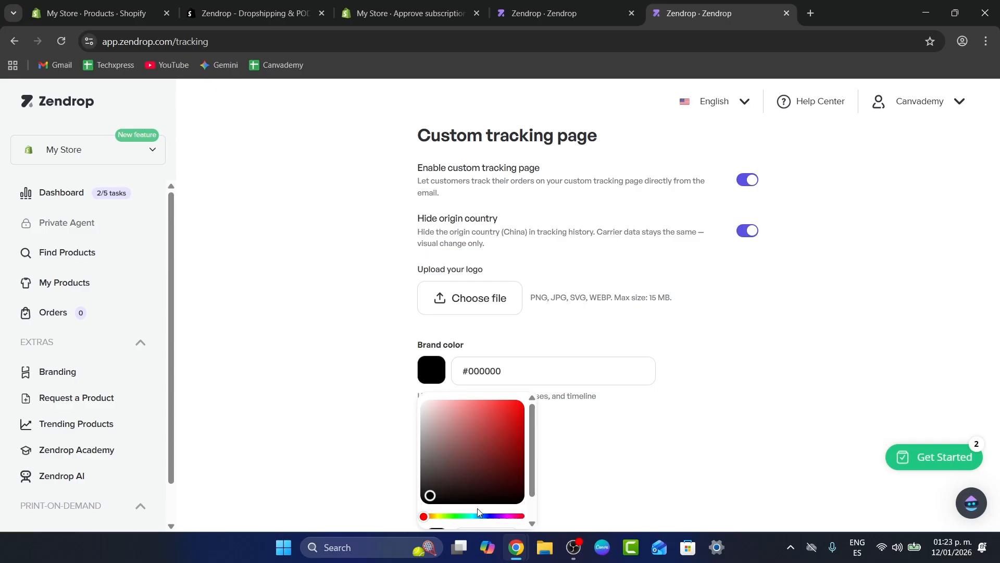
pyautogui.moveTo(478, 516); pyautogui.dragTo(483, 518)
pyautogui.moveTo(490, 442); pyautogui.dragTo(510, 416)
pyautogui.click(492, 368)
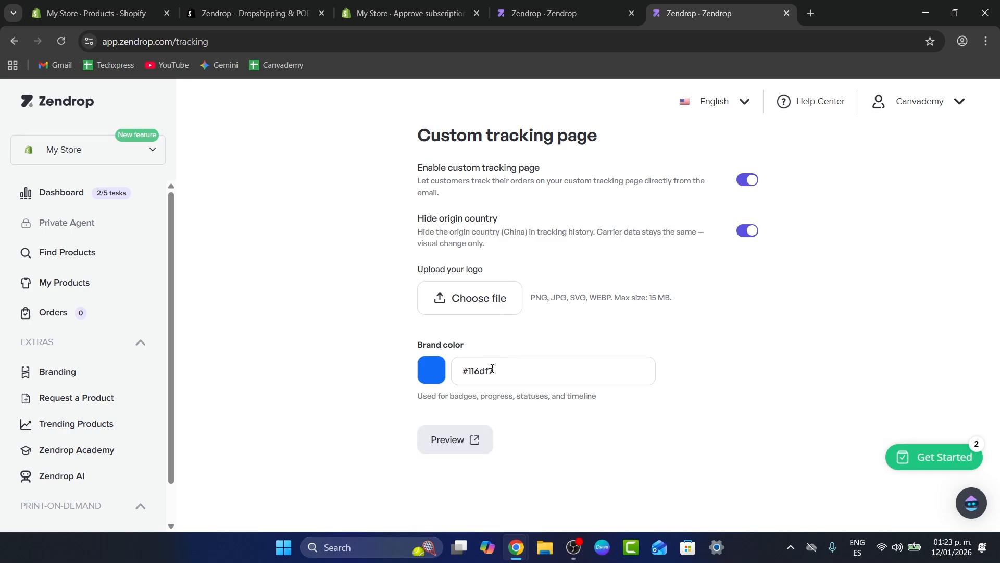
pyautogui.moveTo(494, 370); pyautogui.dragTo(468, 370)
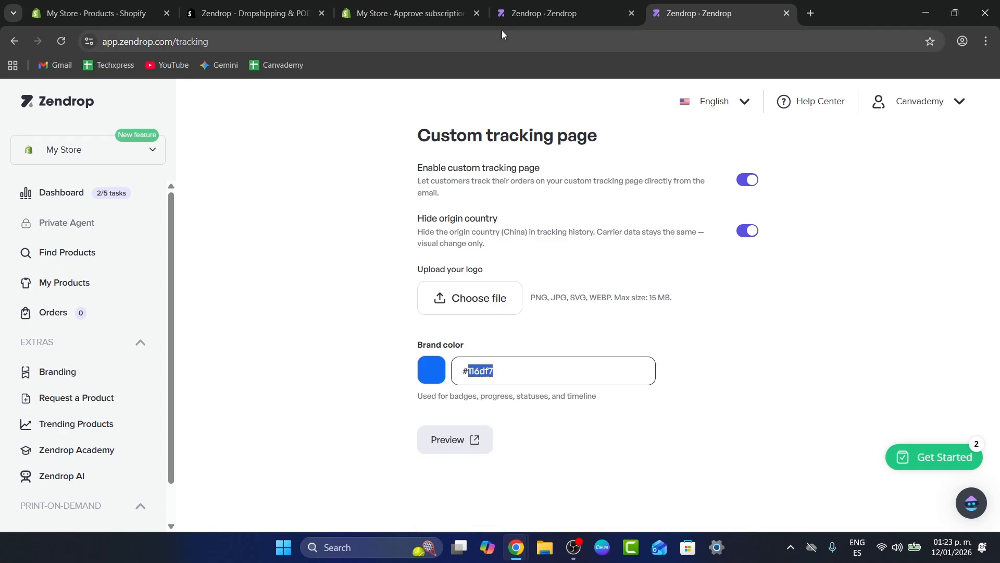
# Step: Close the leftover browser page for connecting an existing Shopify store, and open the Zendrop dashboard
pyautogui.moveTo(434, 4)
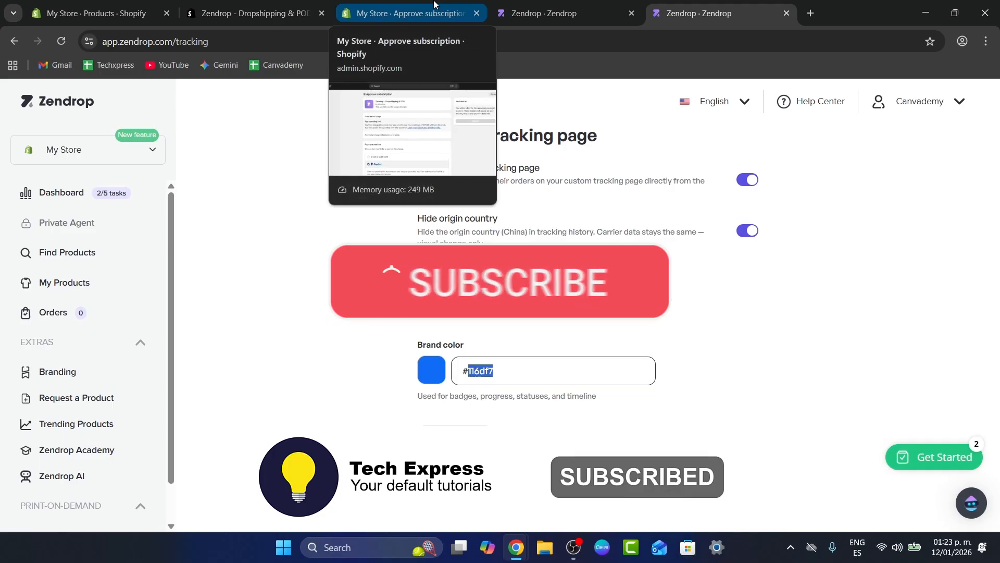
pyautogui.click(601, 15)
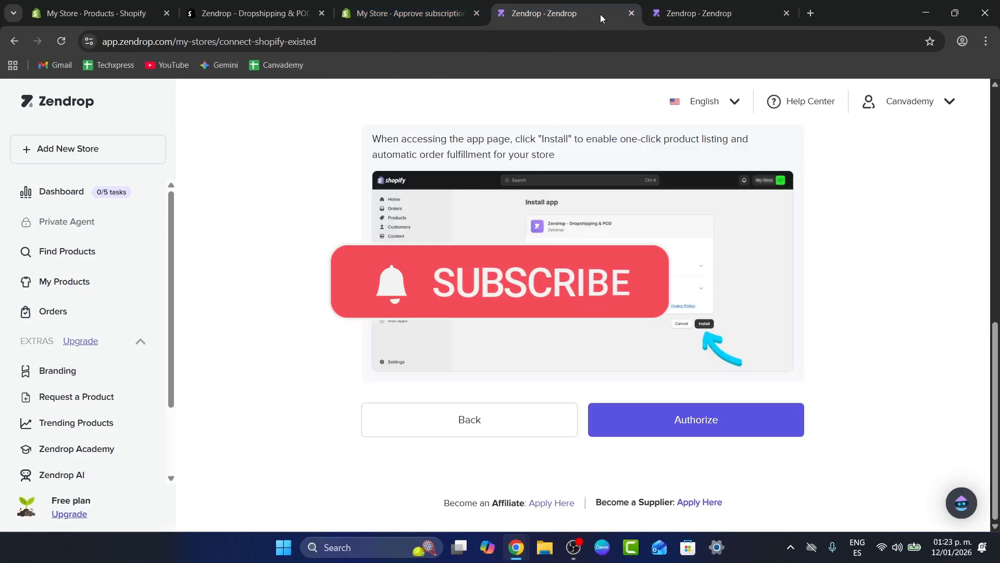
pyautogui.click(631, 13)
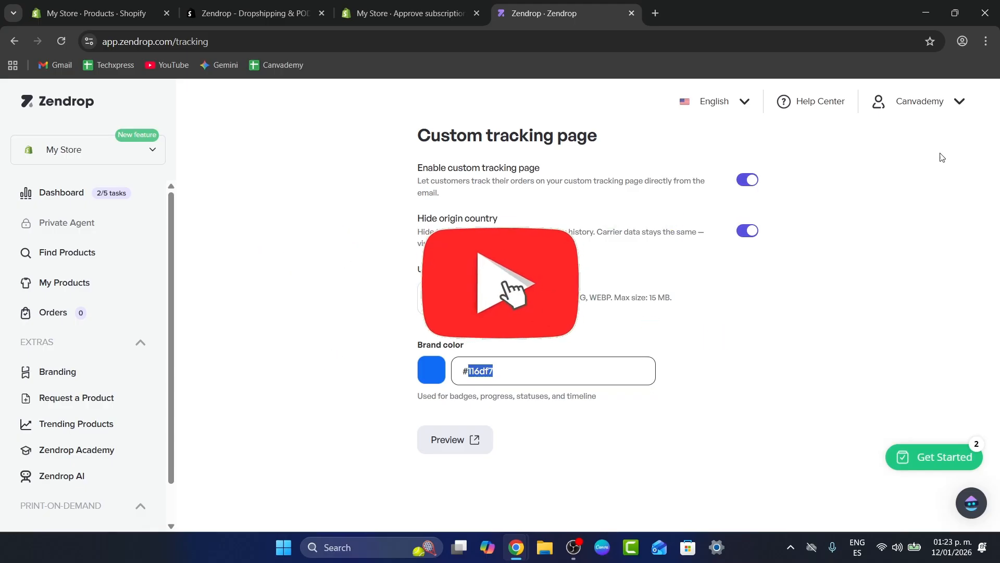
pyautogui.click(920, 101)
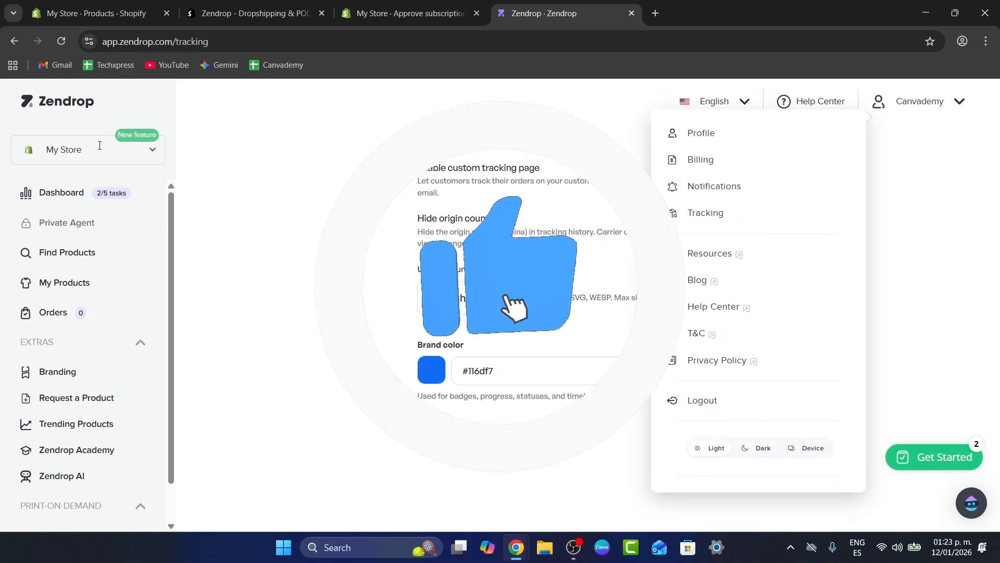
pyautogui.click(81, 195)
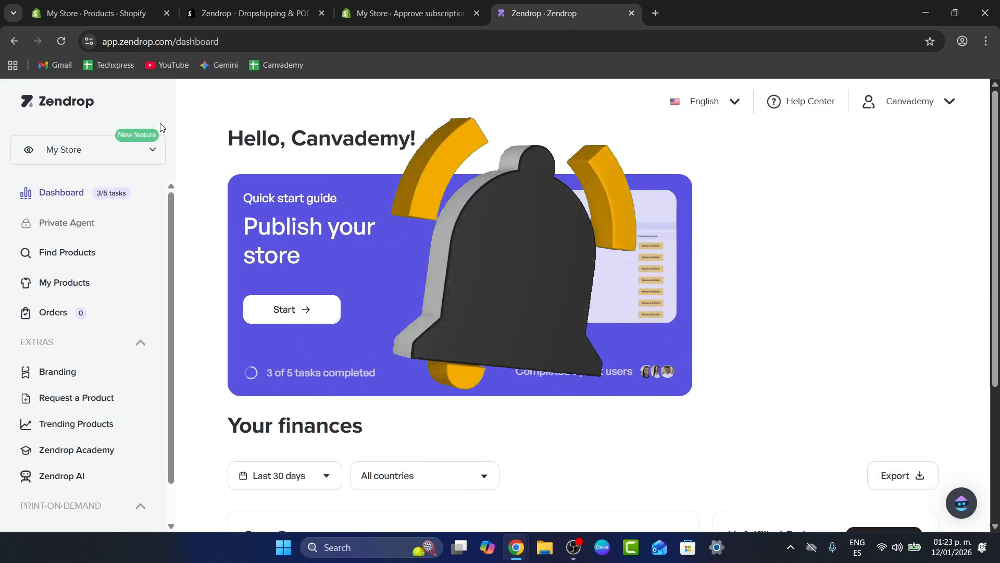